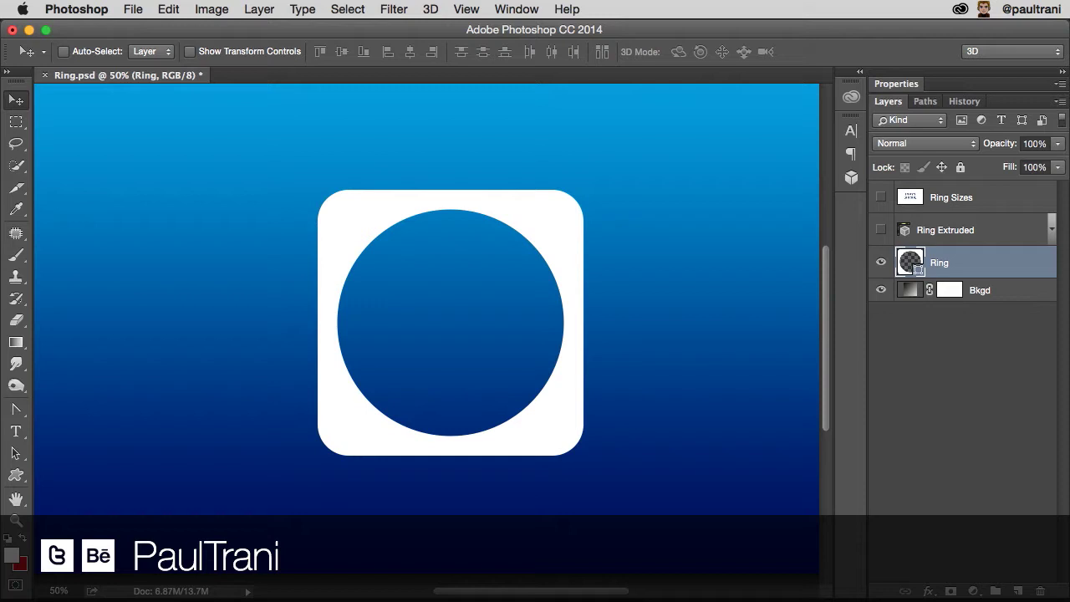
- Select the rounded square's path outline with Path Selection, then return to the Move tool
left_click(11, 455)
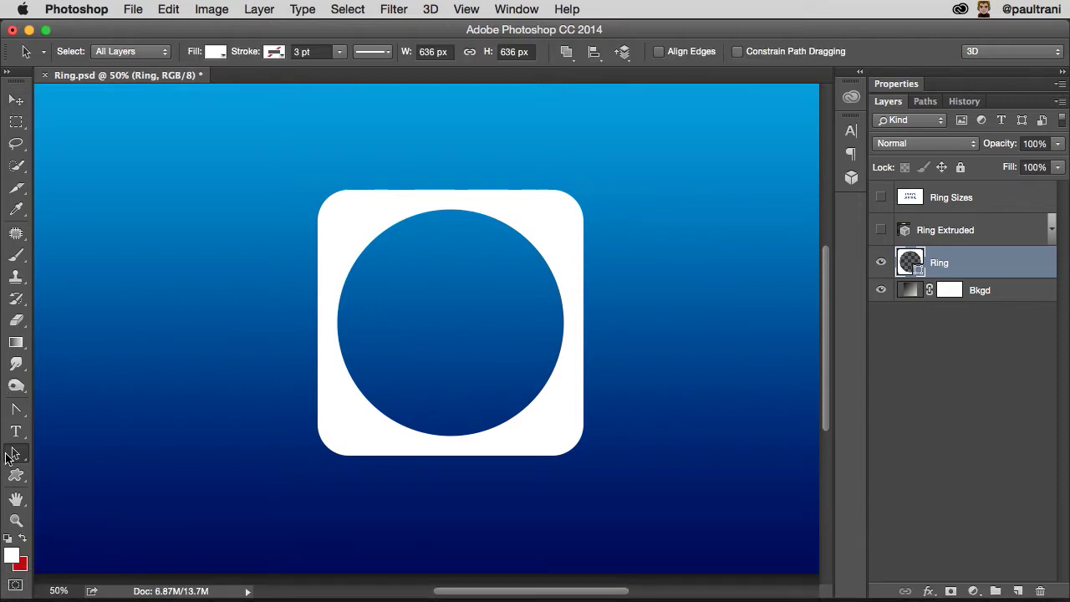
left_click_drag(11, 456, 67, 449)
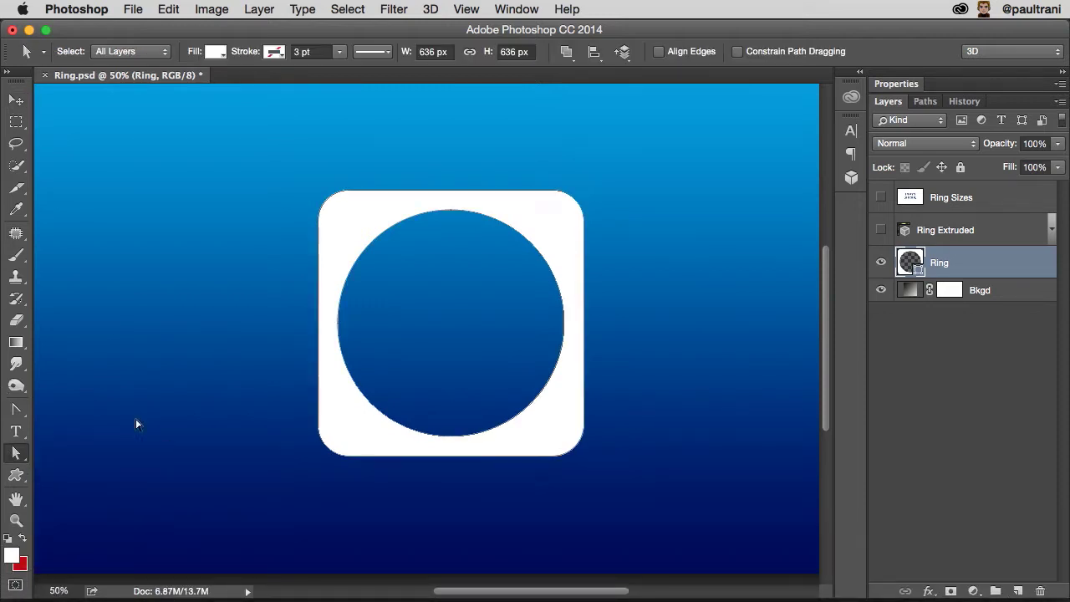
left_click(319, 245)
left_click(16, 100)
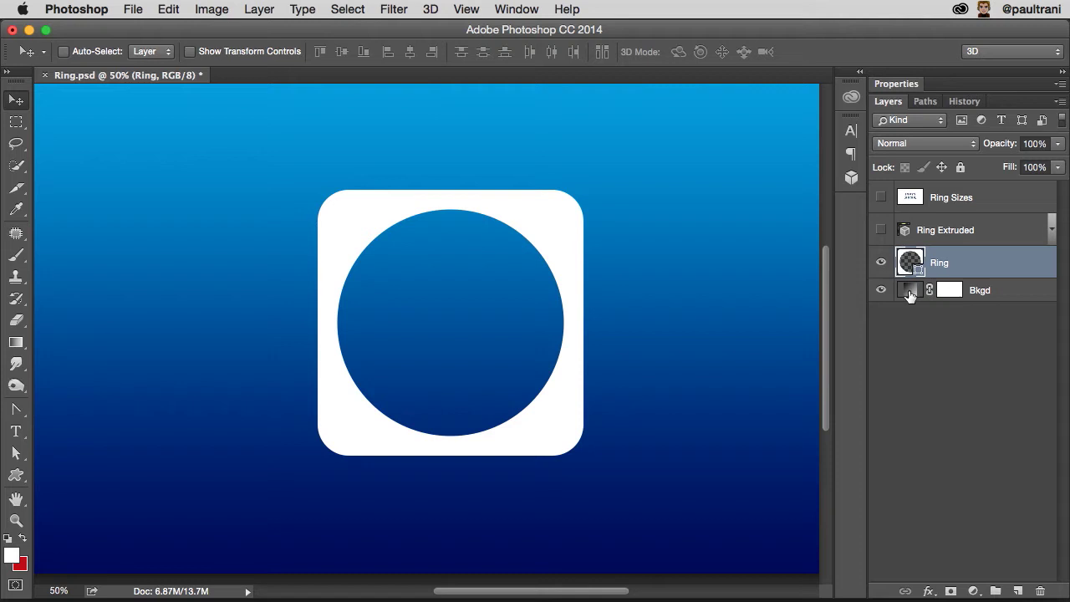
- Extrude the Ring layer into a 3D object with 3D Extrusion from Selected Layer
left_click(860, 72)
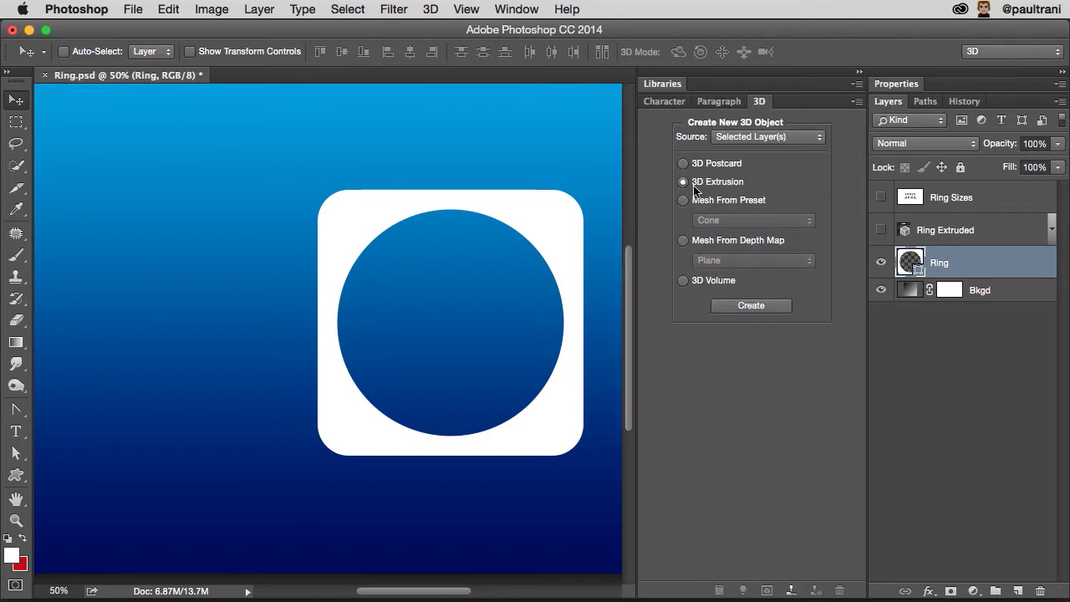
left_click(740, 306)
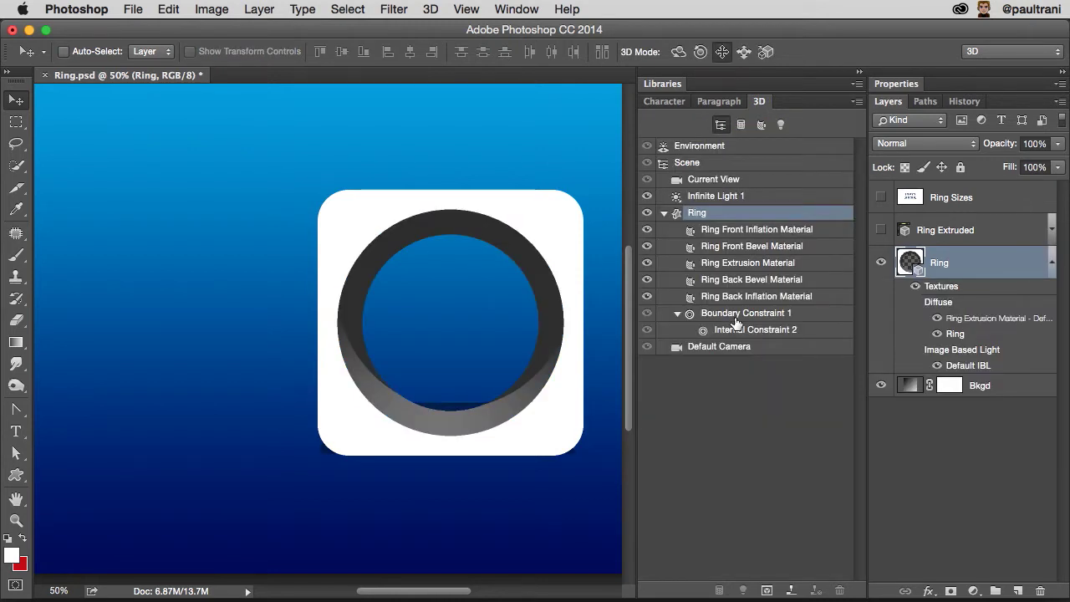
left_click(729, 180)
left_click(664, 213)
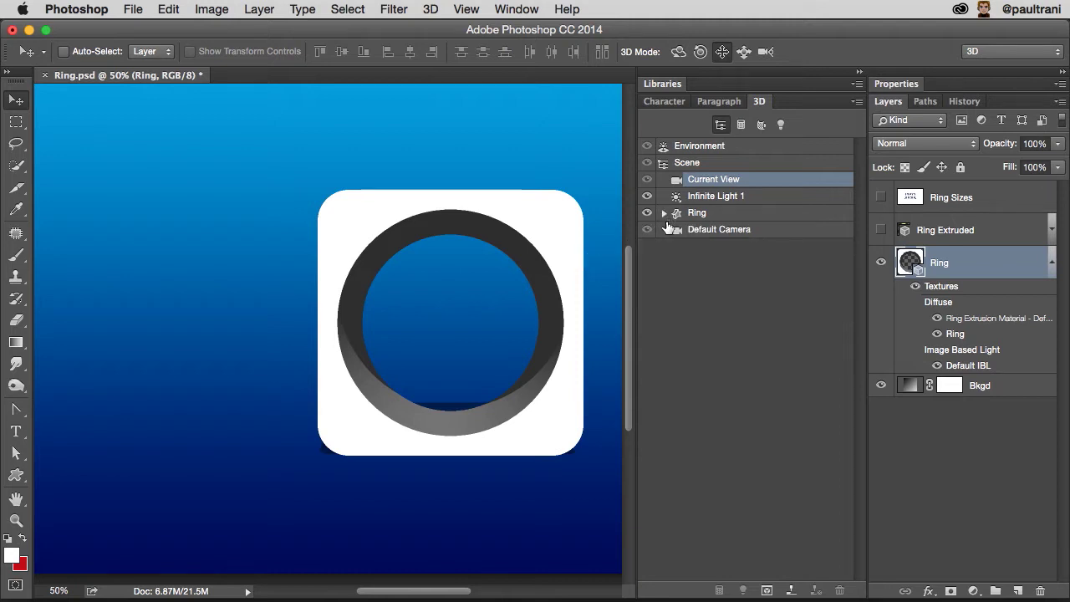
- Orbit the ring with 3D Rotate to show its deep extruded sides, then select the Ring object
left_click(677, 52)
left_click_drag(500, 251, 422, 317)
left_click_drag(559, 294, 469, 298)
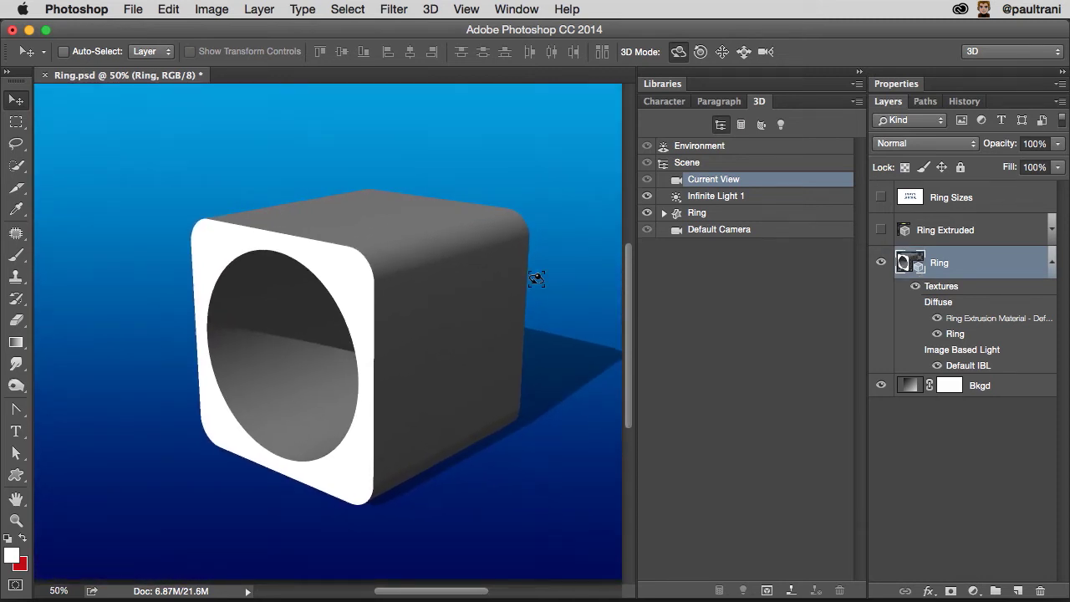
left_click(709, 221)
left_click(663, 214)
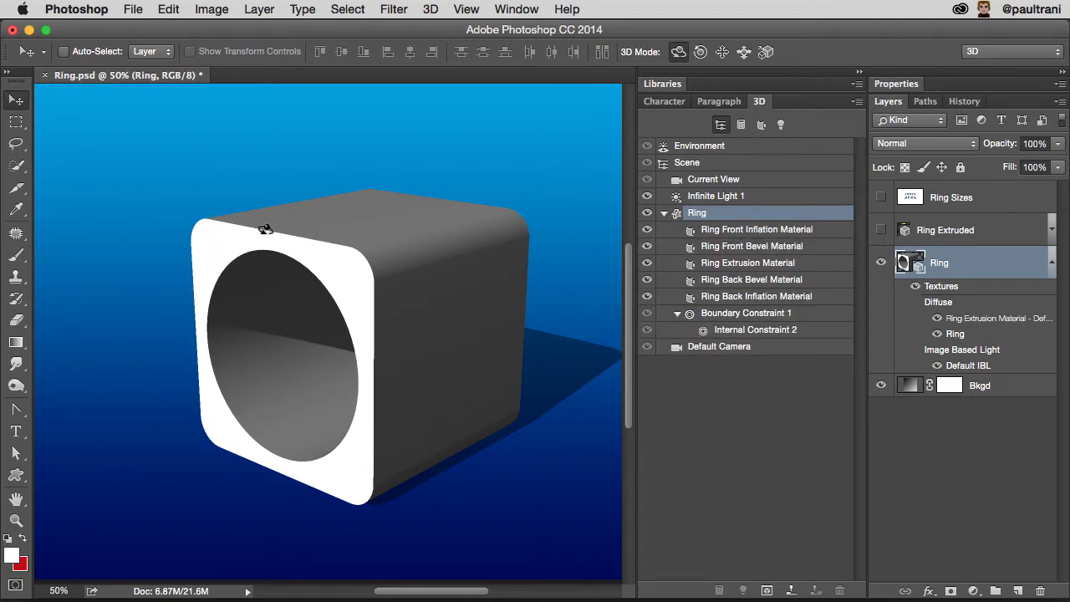
- Select all five Ring materials and choose Remove Texture for Diffuse, leaving the ring uniformly grey
double_click(953, 89)
left_click(725, 231)
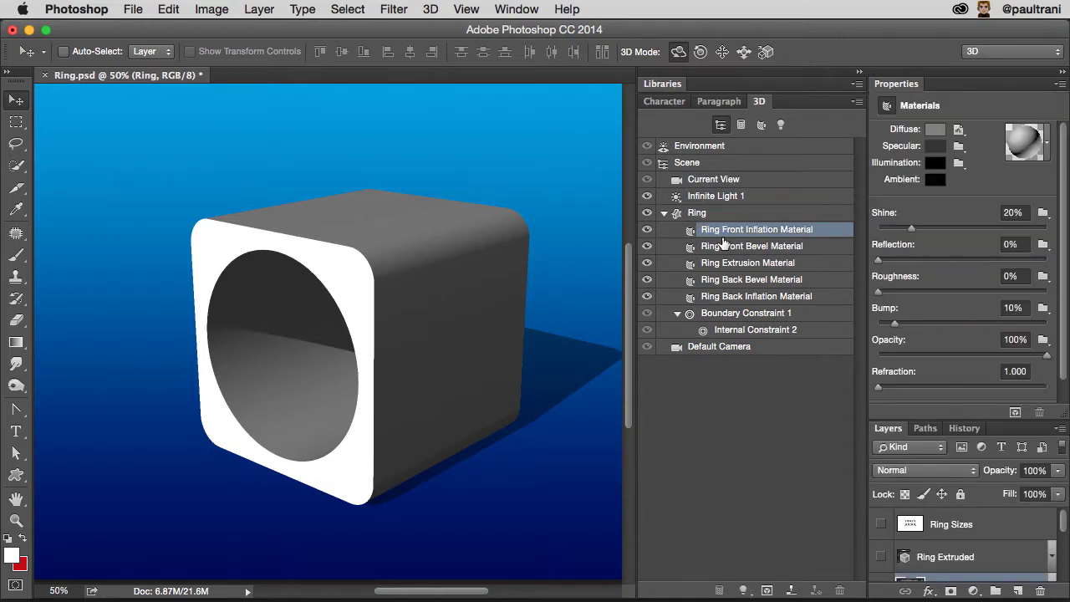
left_click(732, 301, "shift")
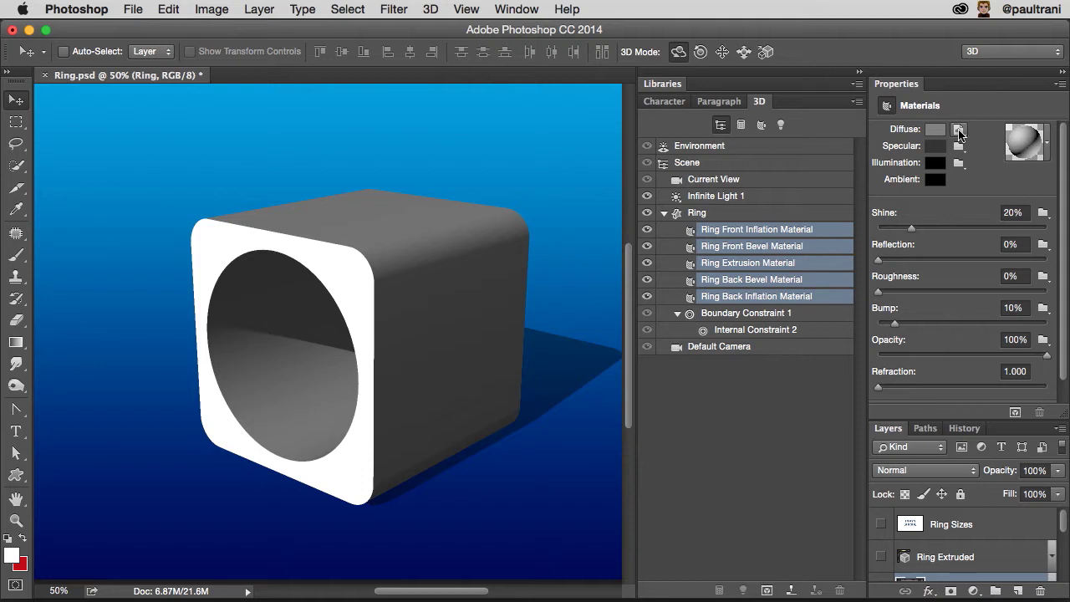
left_click(959, 131)
left_click(959, 132)
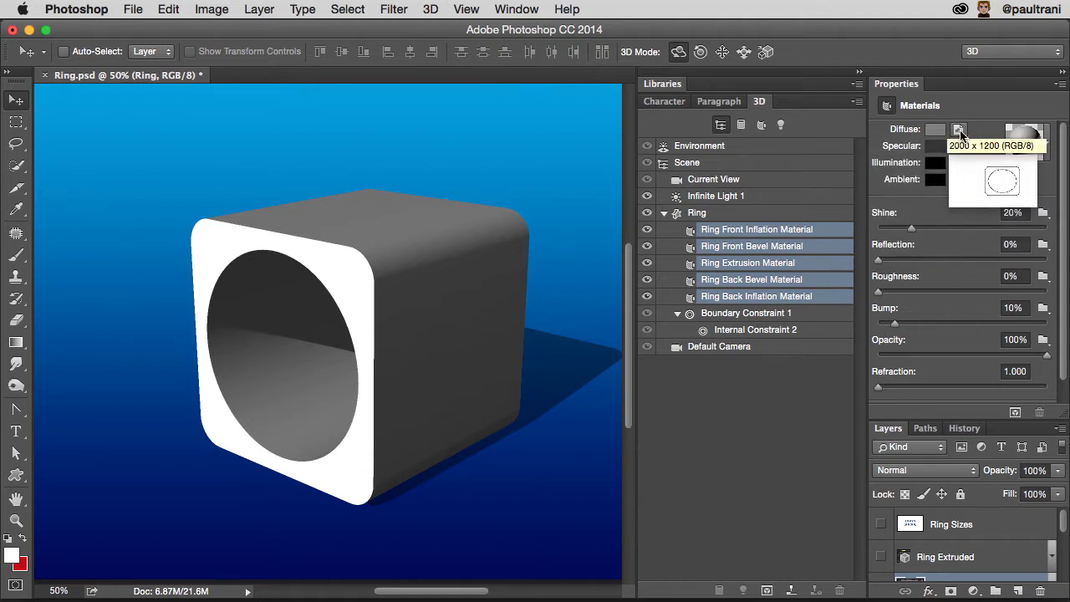
left_click(960, 132)
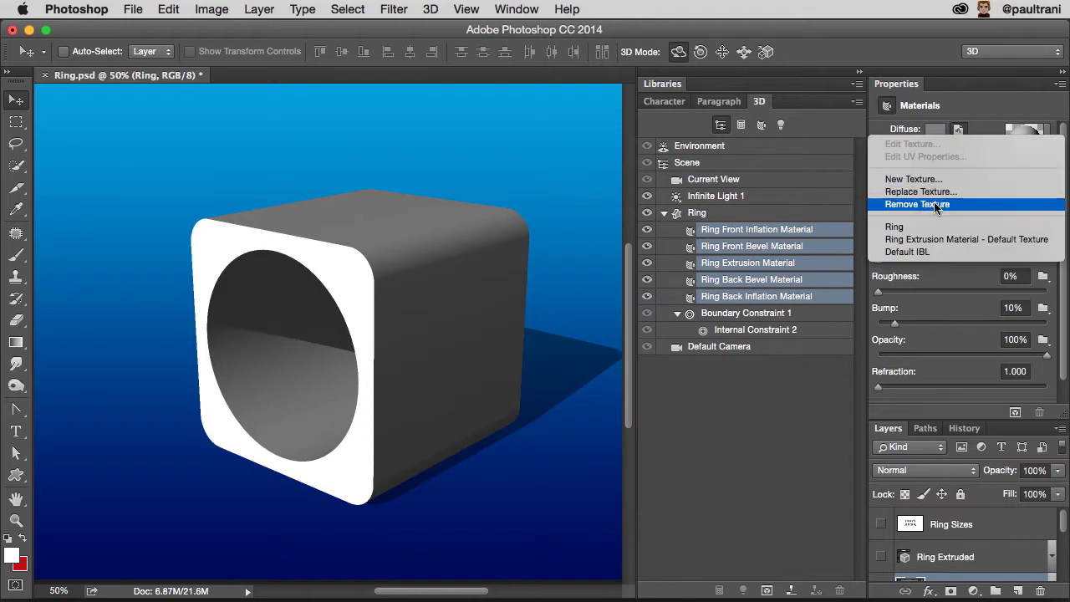
left_click(934, 201)
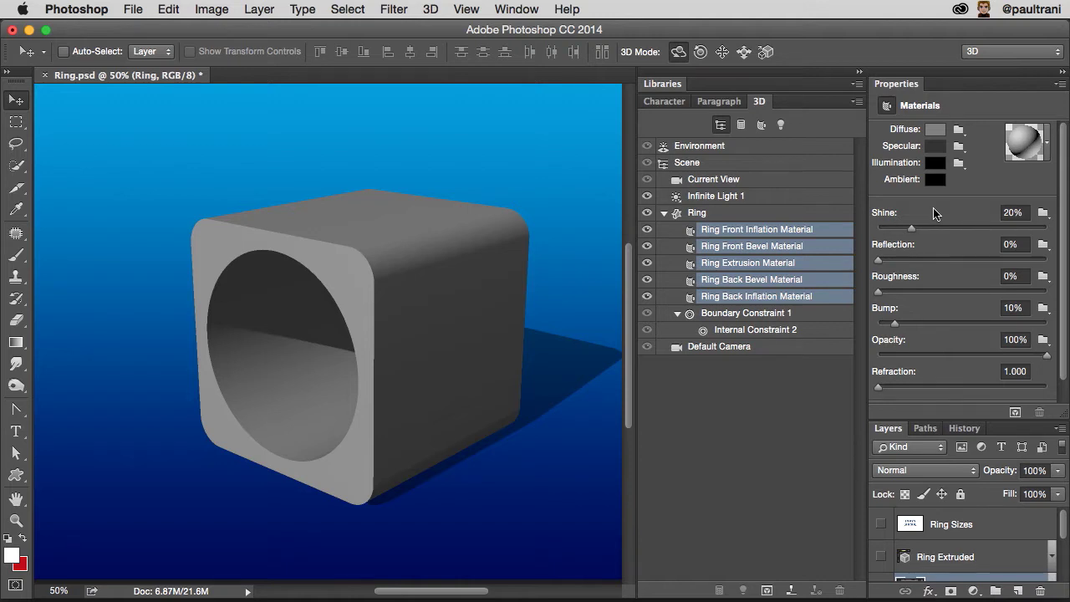
- Select the Ring mesh and set its Coordinates units to Millimeters, revealing 635.99 mm sides
left_click(698, 214)
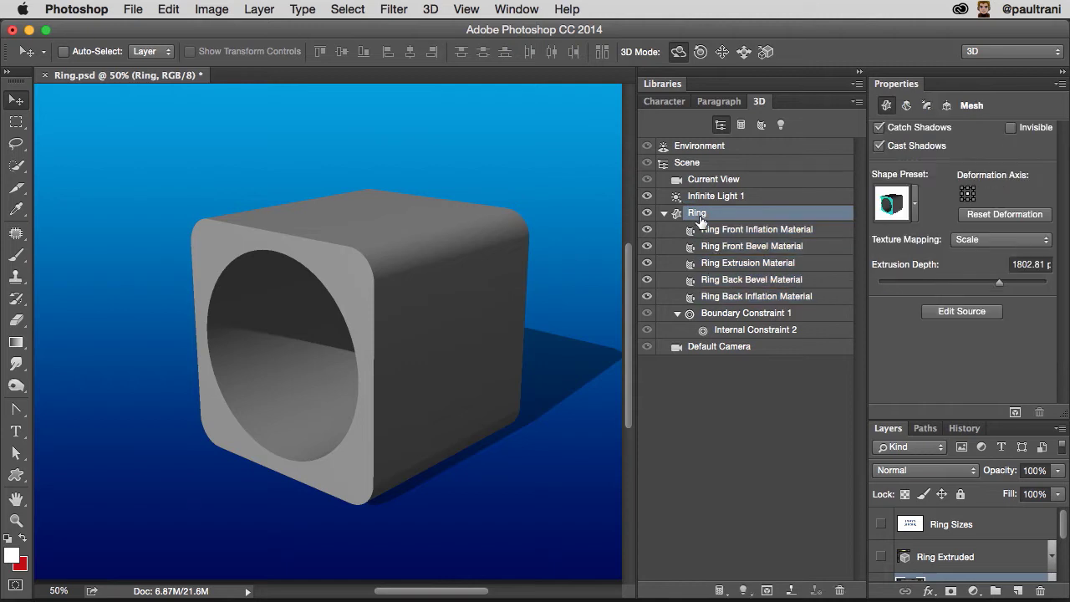
left_click(664, 214)
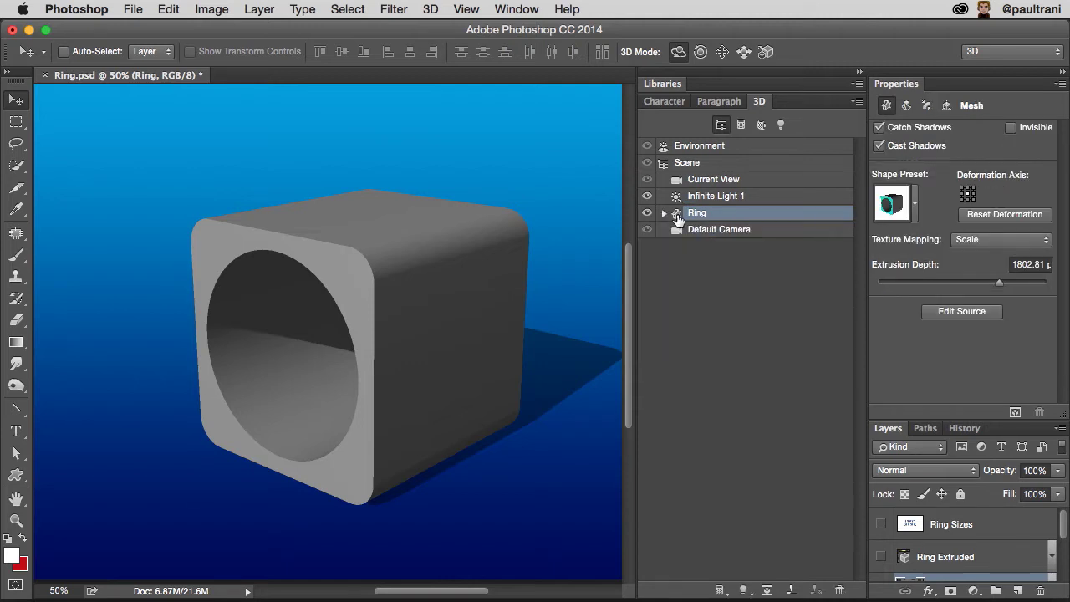
left_click(947, 107)
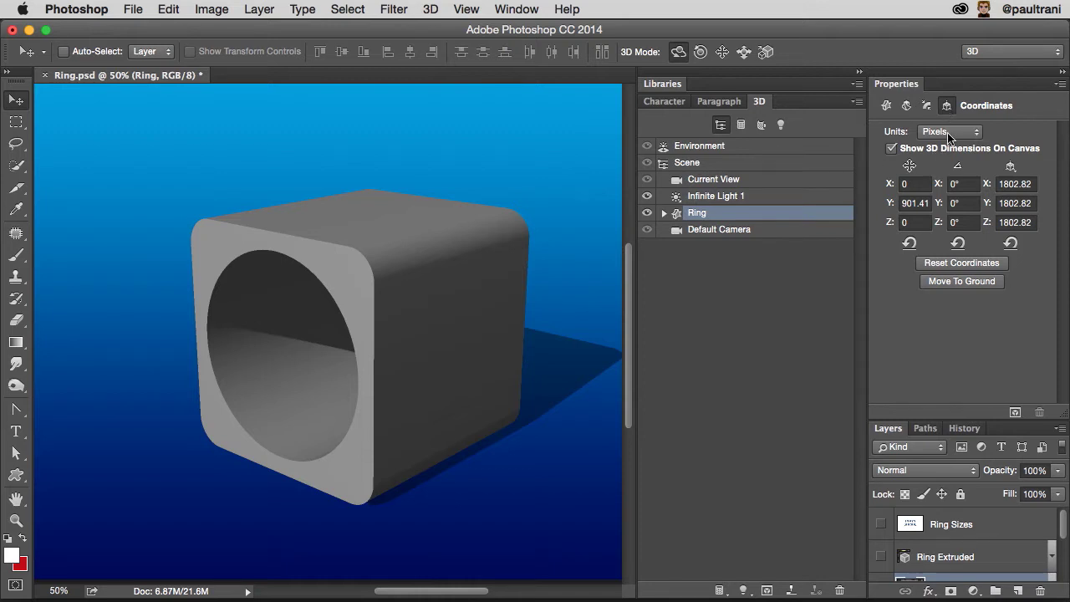
left_click(949, 133)
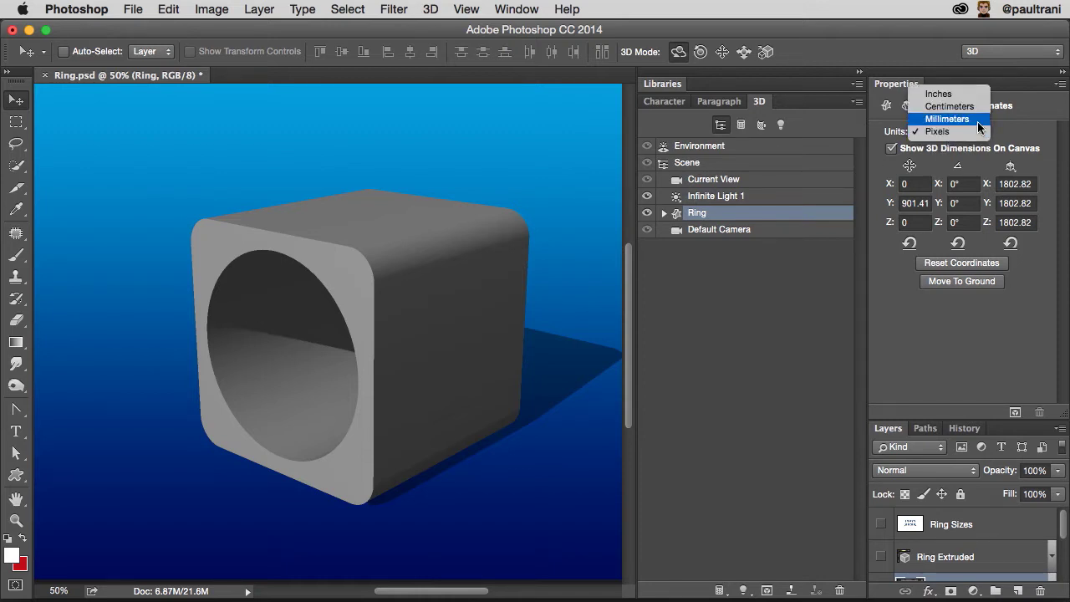
left_click(977, 121)
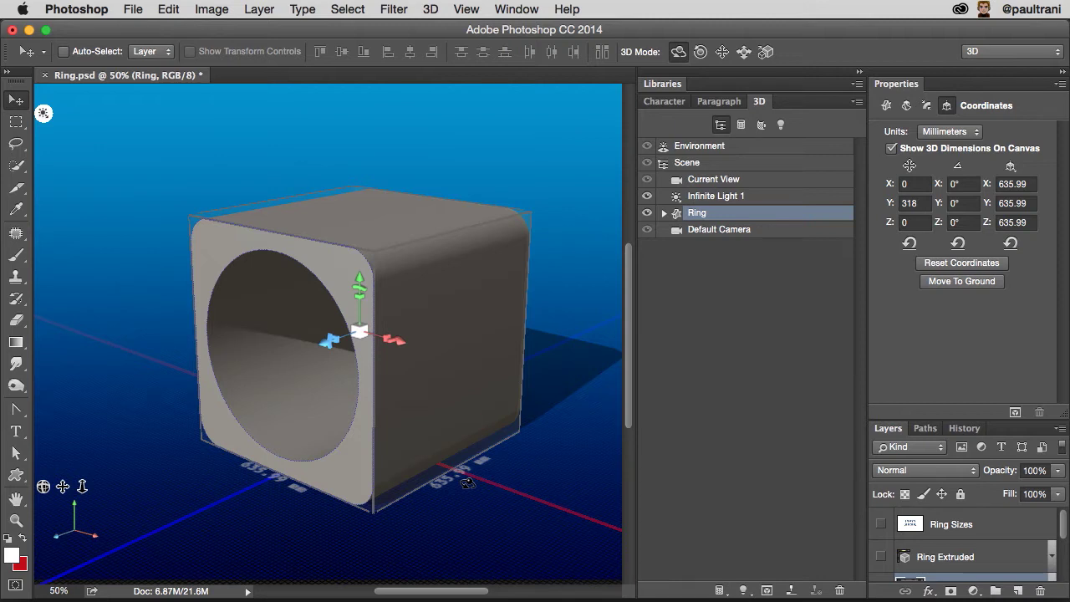
left_click(880, 524)
left_click(926, 528)
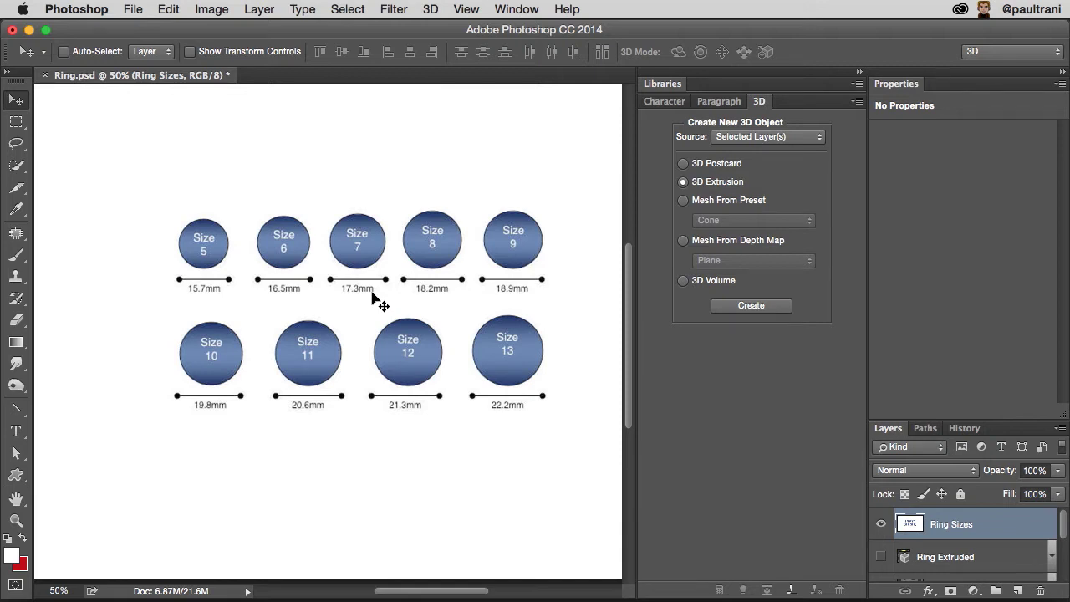
- Hide the ring sizes chart, select the Ring layer, and scale it uniformly down to 16.55 mm
left_click(880, 524)
scroll(934, 544, "down", 3)
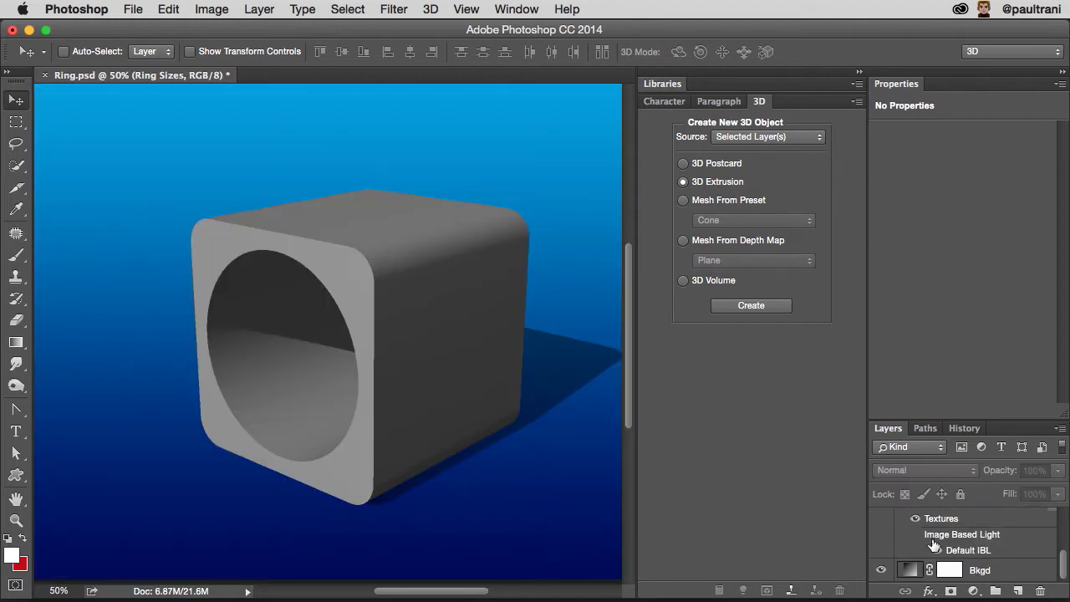
scroll(934, 551, "up", 2)
left_click(928, 549)
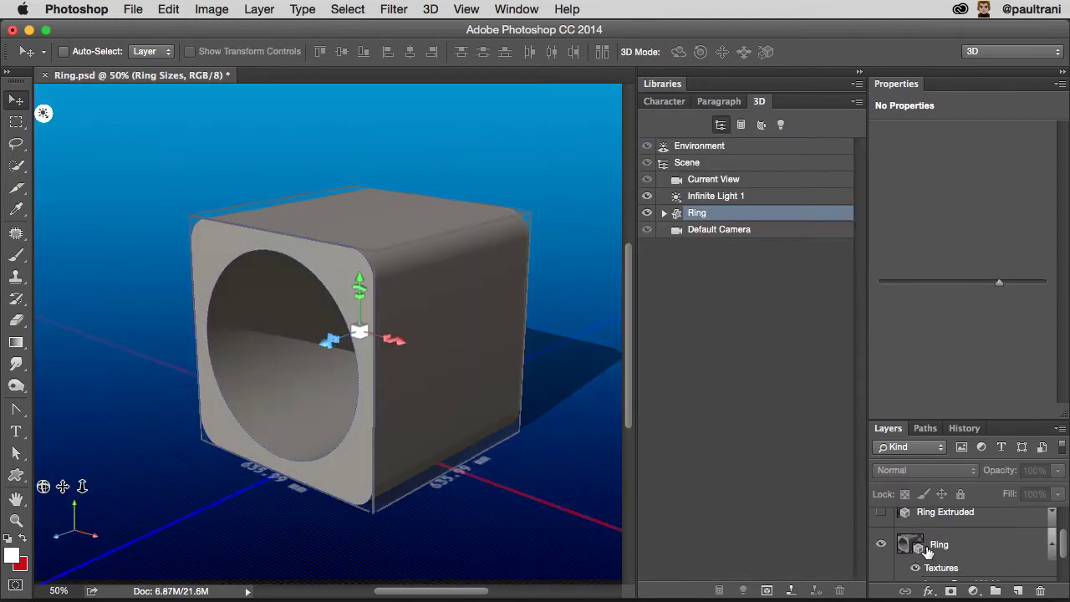
left_click(1053, 527)
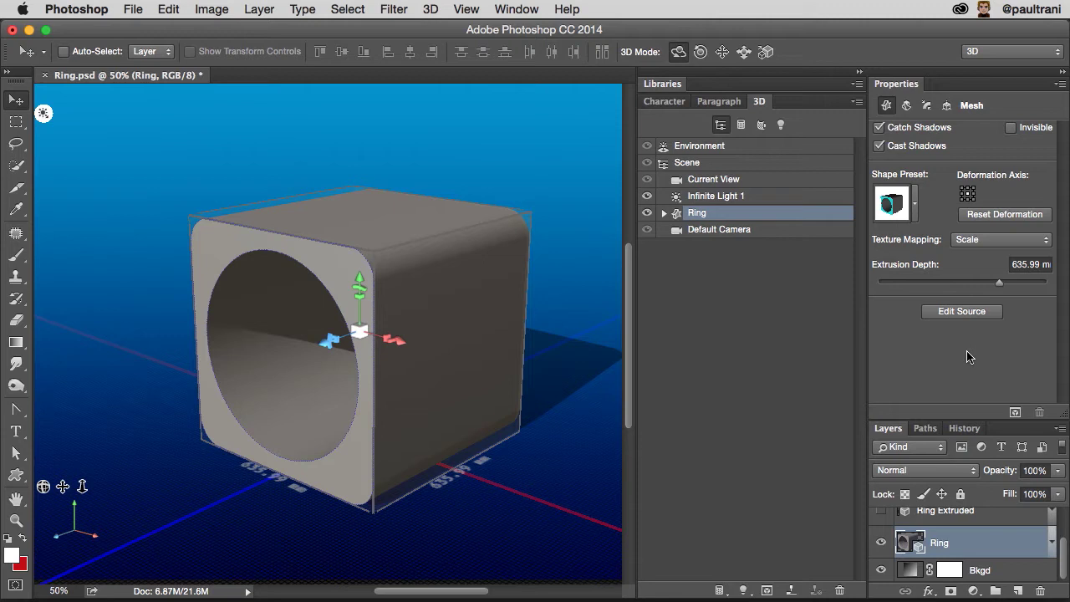
left_click(945, 105)
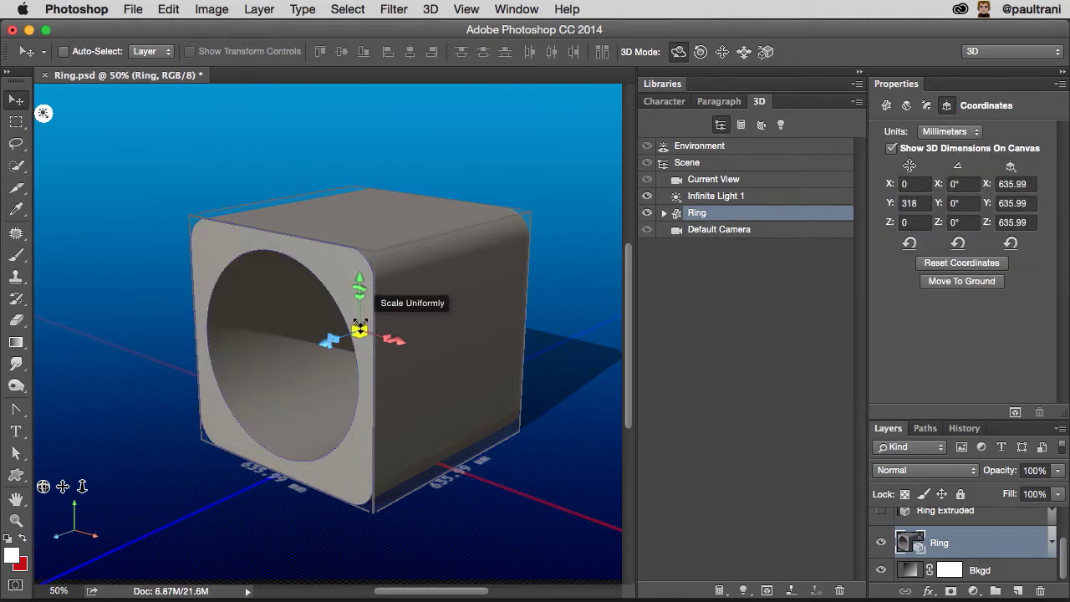
left_click_drag(359, 331, 371, 523)
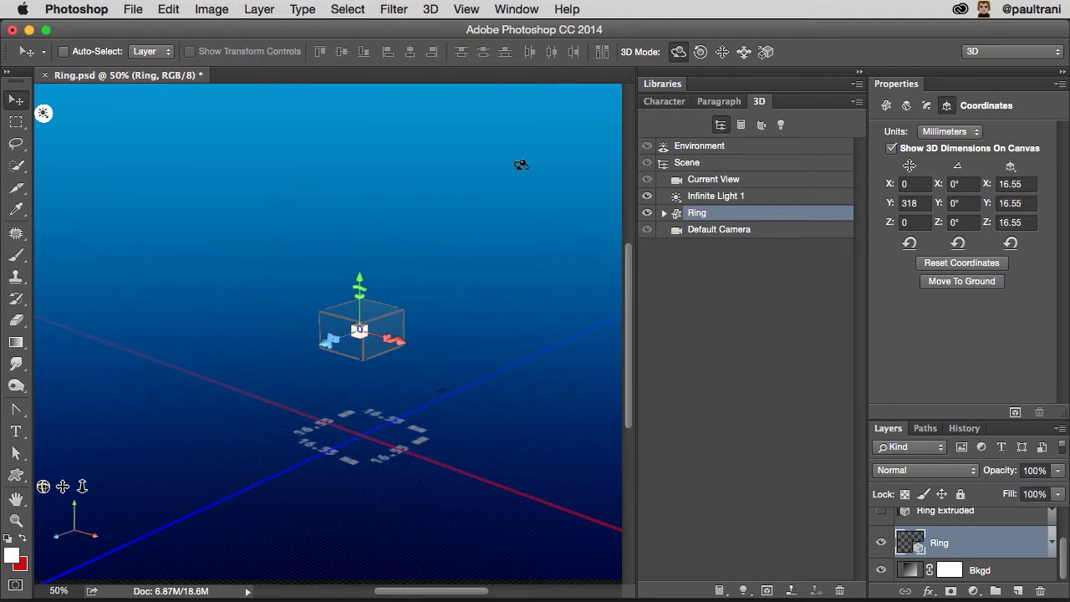
- Set the ring's X and Y sizes to about 17 mm, undoing an accidental uniform scale
left_click(1025, 185)
type("17.3")
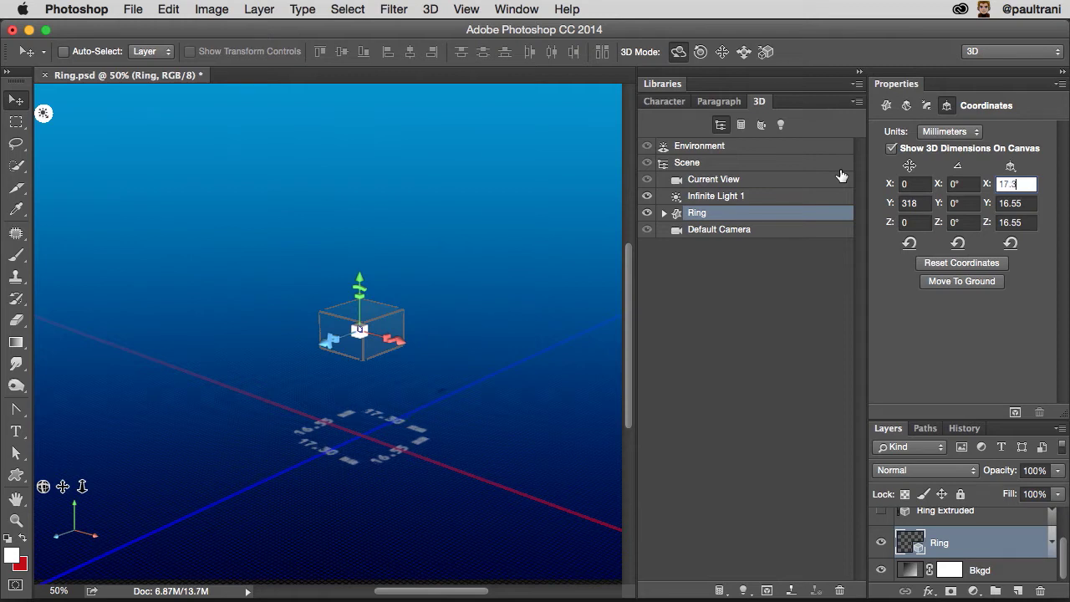
key("Tab")
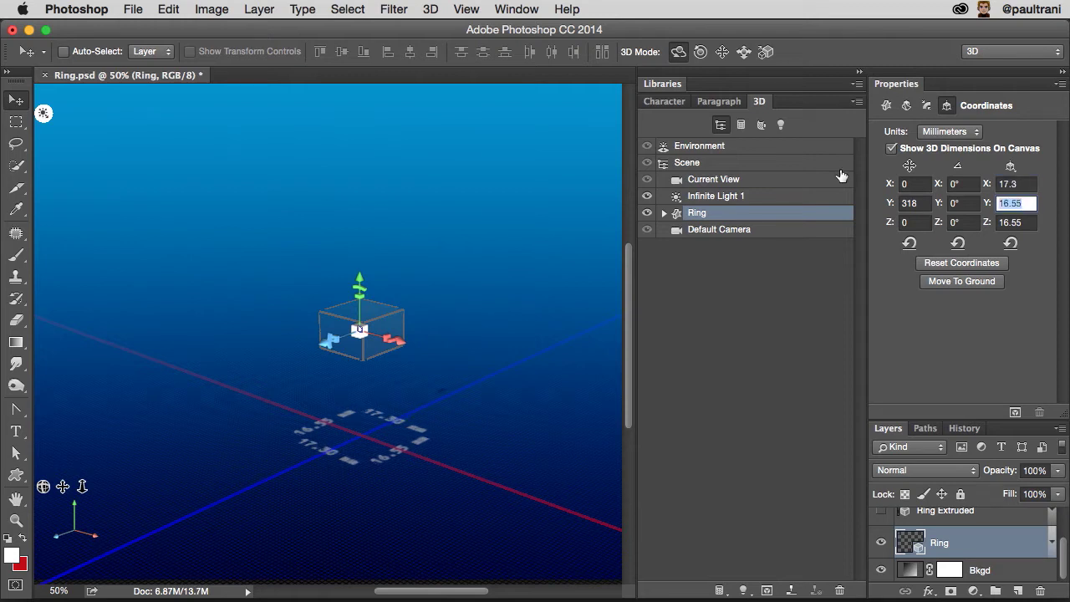
type("17.3")
key("Return")
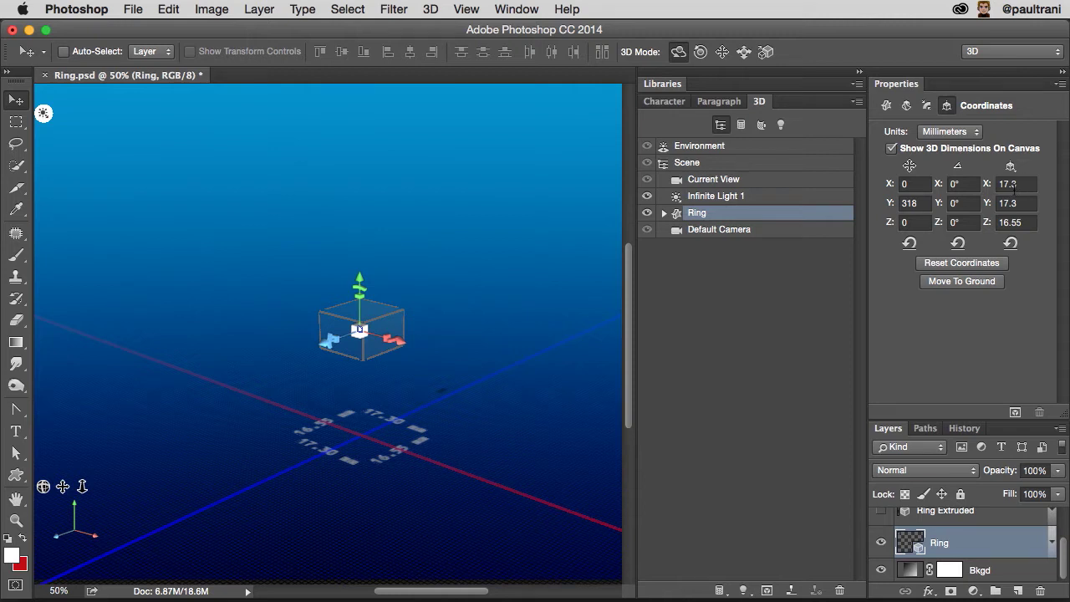
left_click_drag(360, 328, 359, 326)
key("super+z")
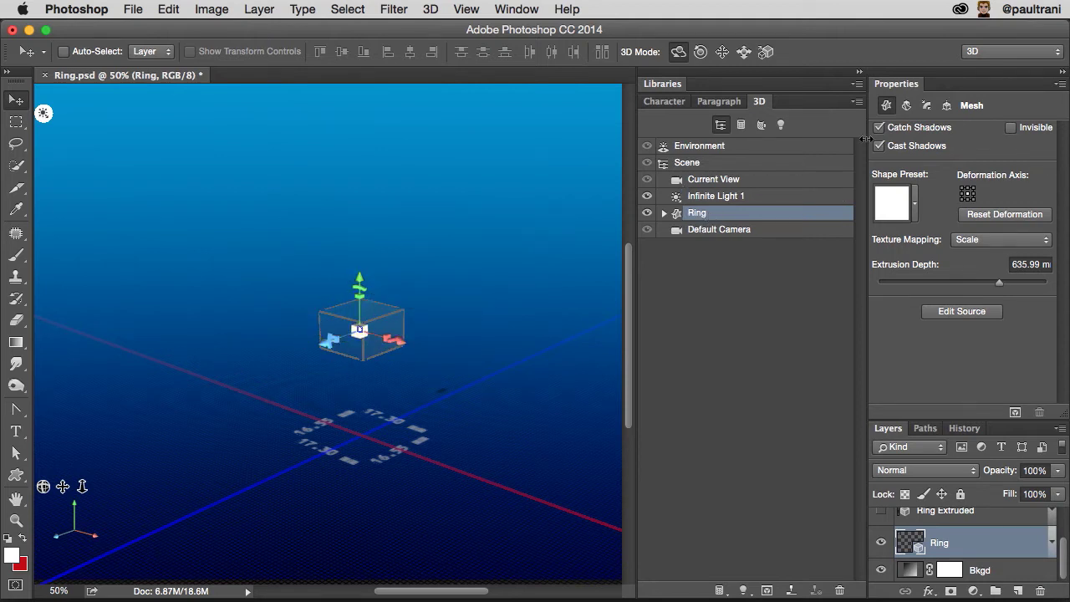
- Change the ring's X and Y sizes to 18 mm in the Coordinates tab
left_click(947, 106)
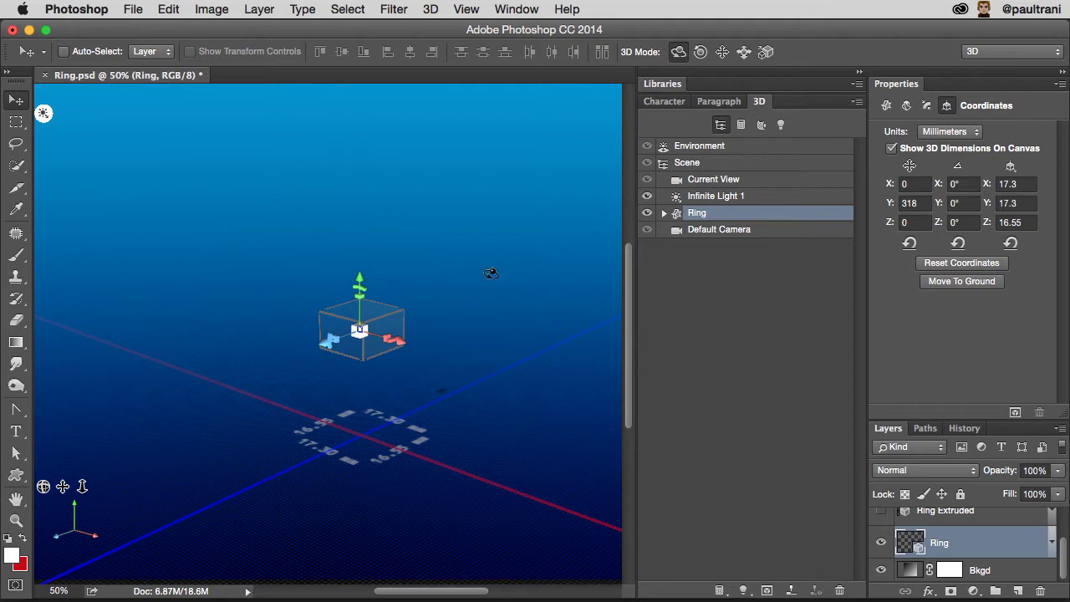
key("Tab")
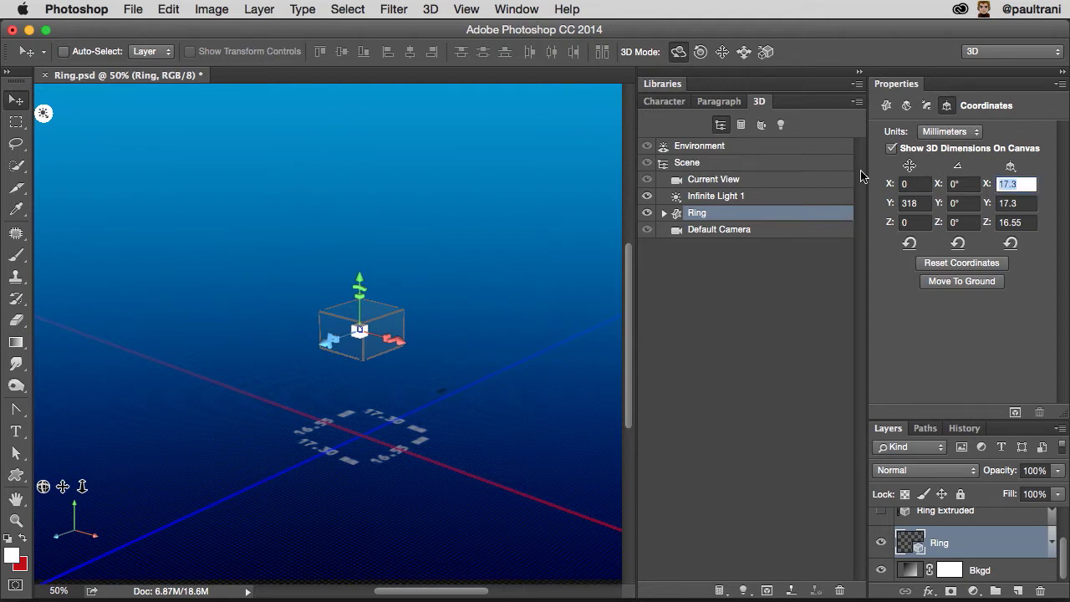
type("18")
key("Tab")
type("18")
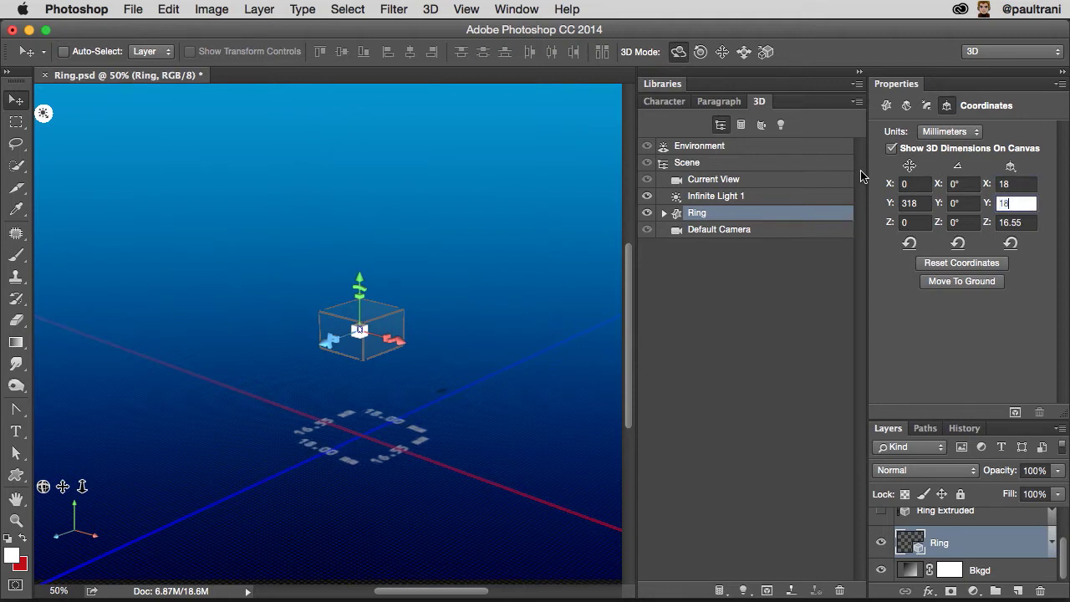
key("Return")
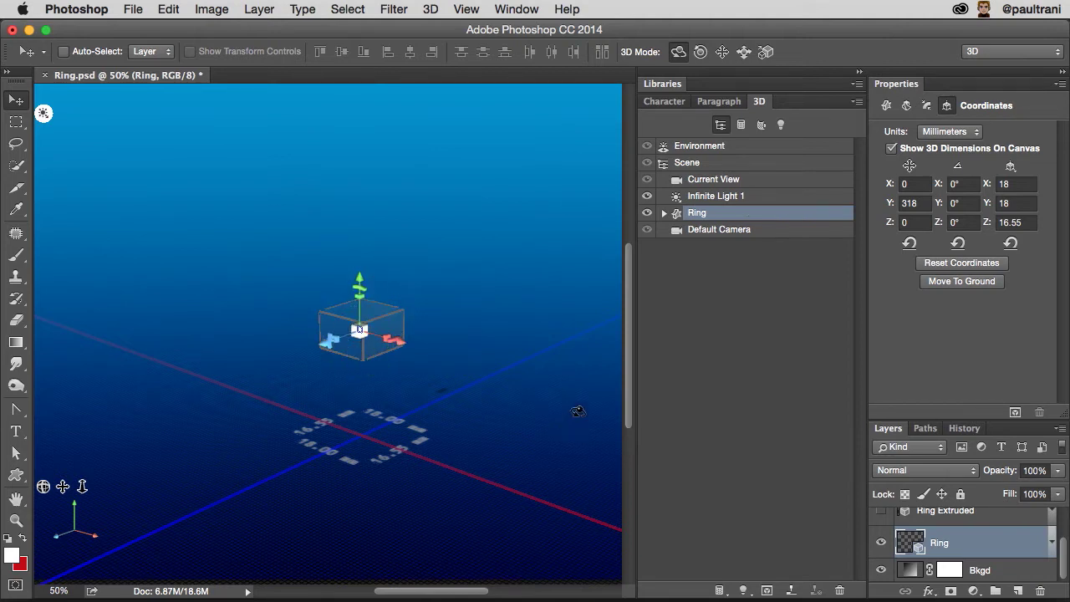
- Move the Ring object to the ground plane, placing it at X 0, Y 9, Z 0
left_click(951, 282)
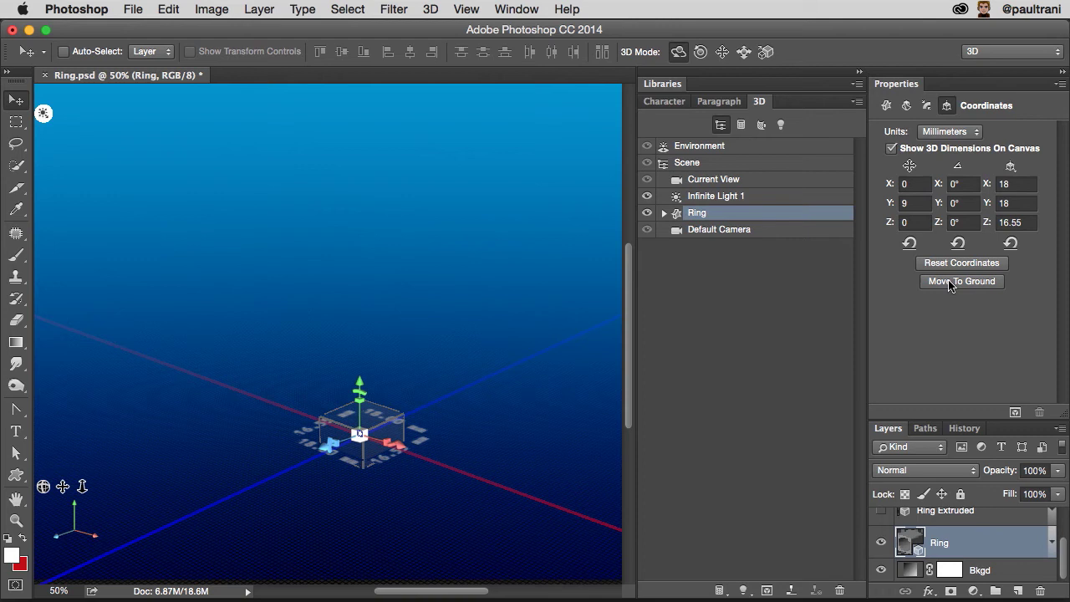
left_click_drag(628, 279, 628, 269)
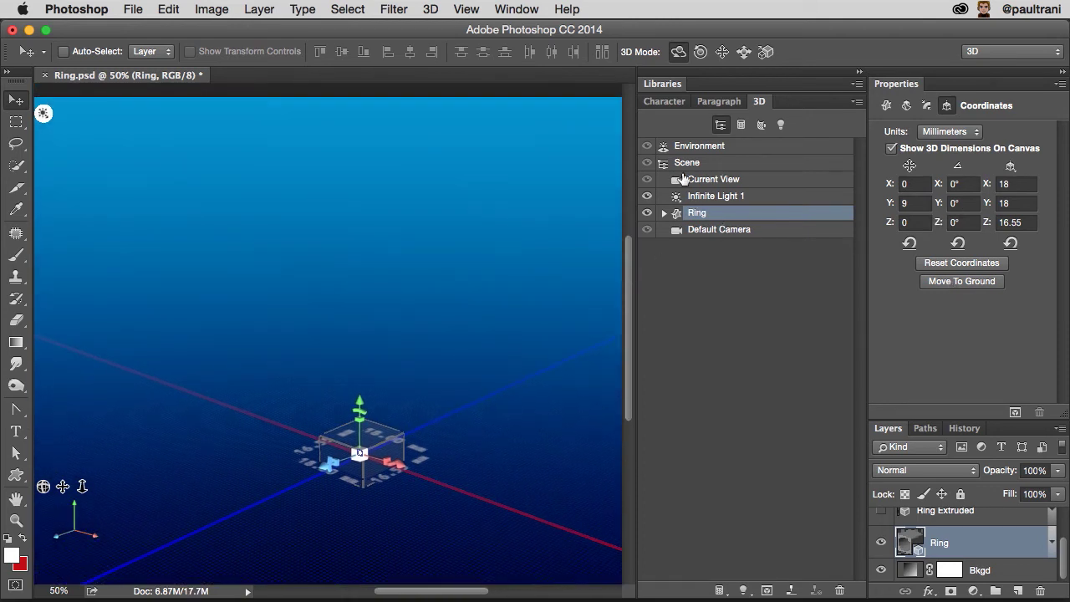
left_click(718, 180)
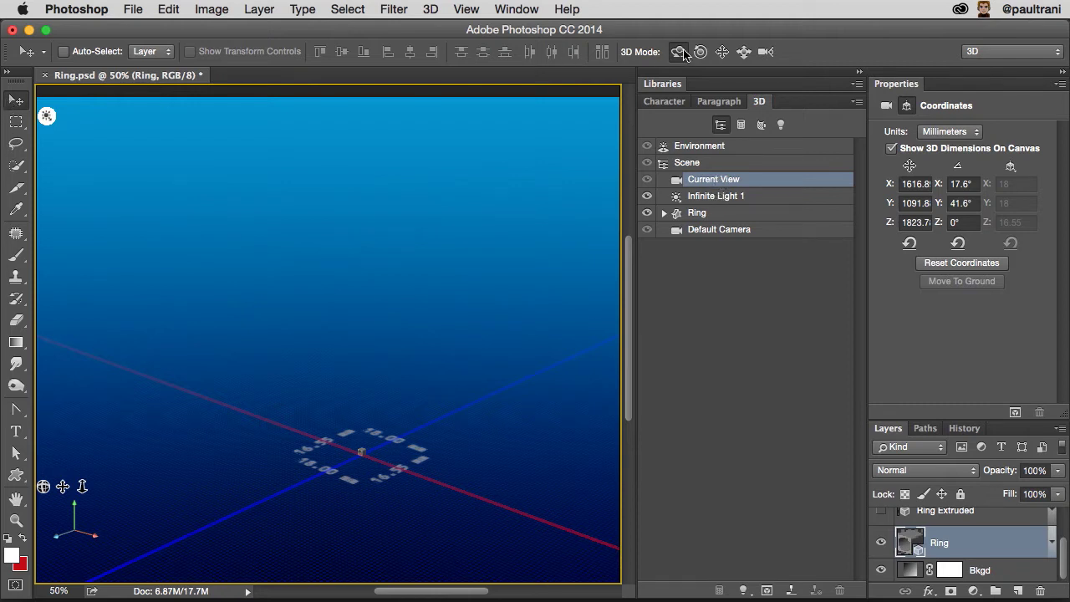
- Slide and zoom the camera so the ring cube appears large near the canvas centre, then select Ring
left_click(764, 52)
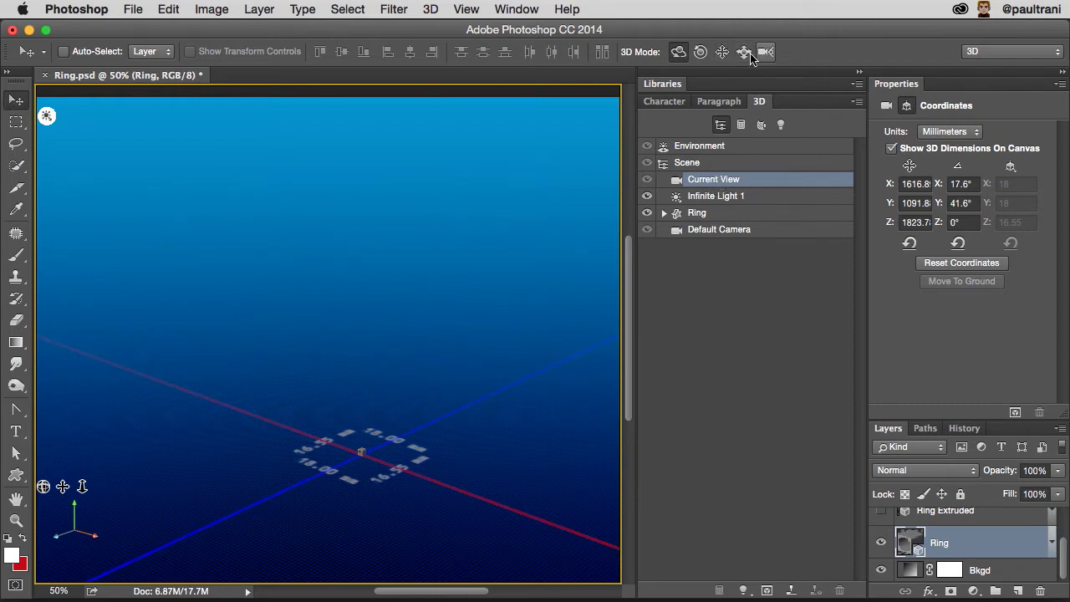
left_click(721, 52)
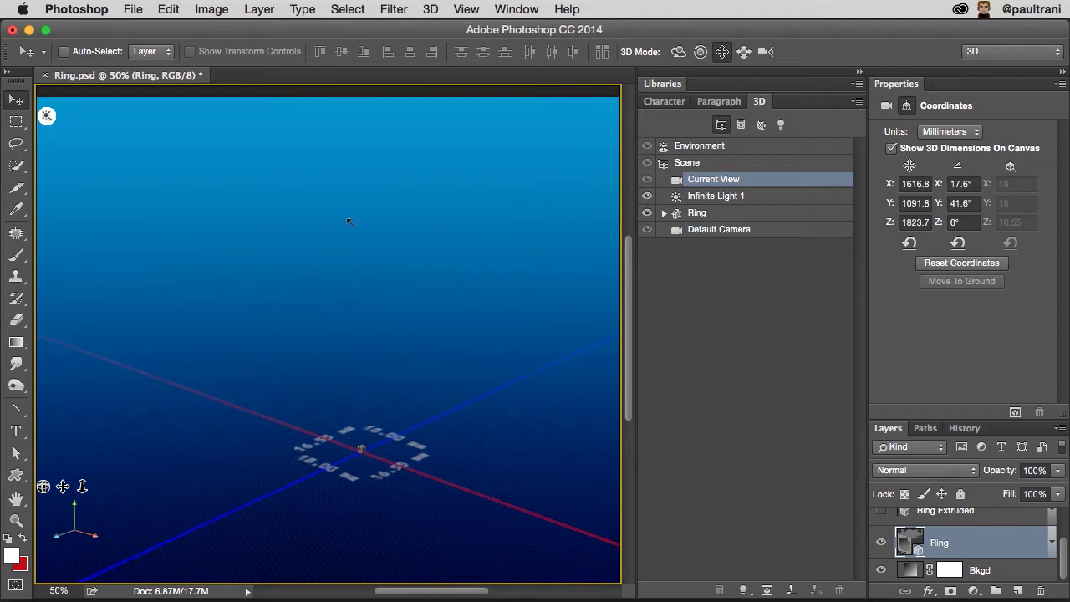
left_click_drag(348, 219, 303, 545)
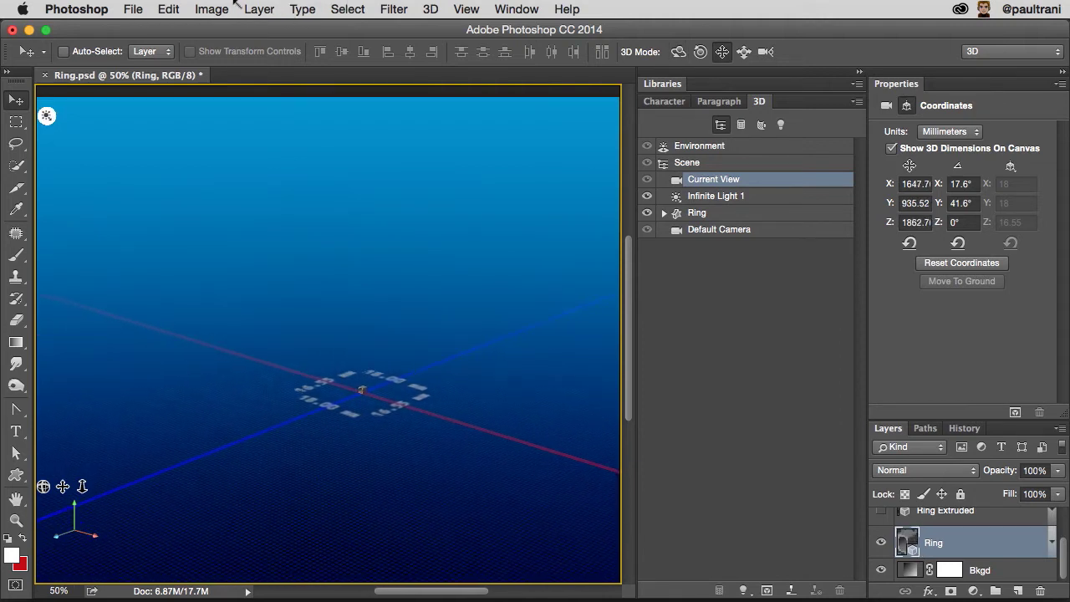
left_click_drag(296, 470, 244, 296)
left_click_drag(253, 489, 259, 468)
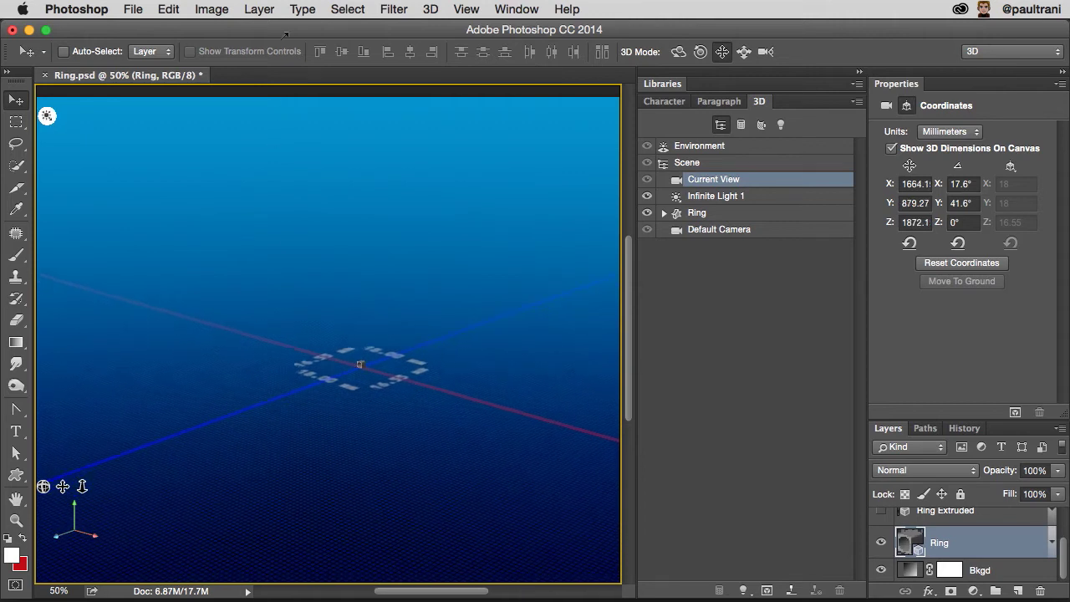
left_click(764, 52)
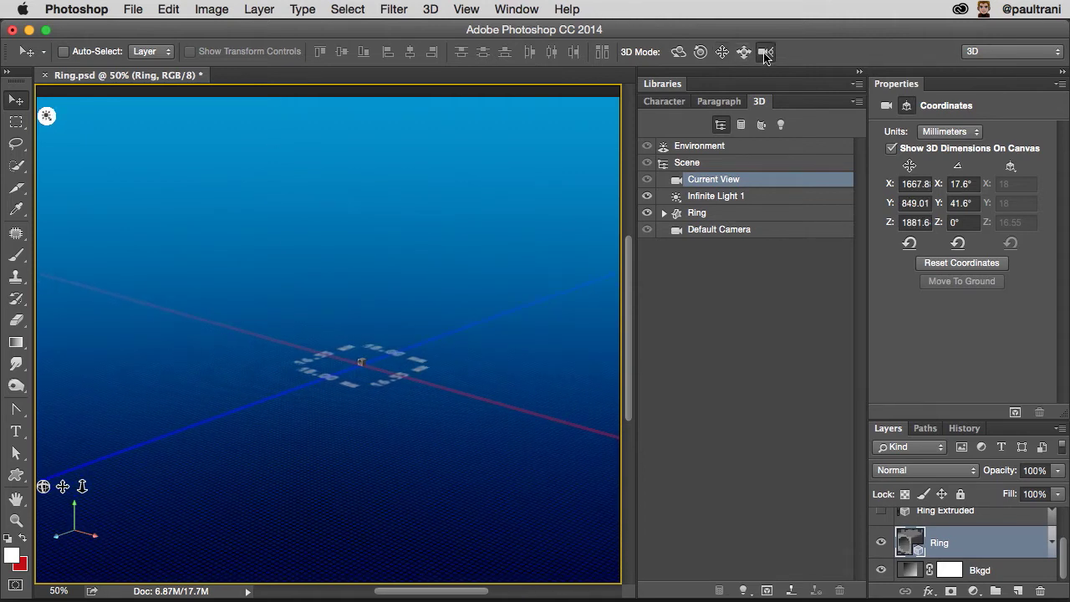
left_click_drag(357, 357, 425, 363)
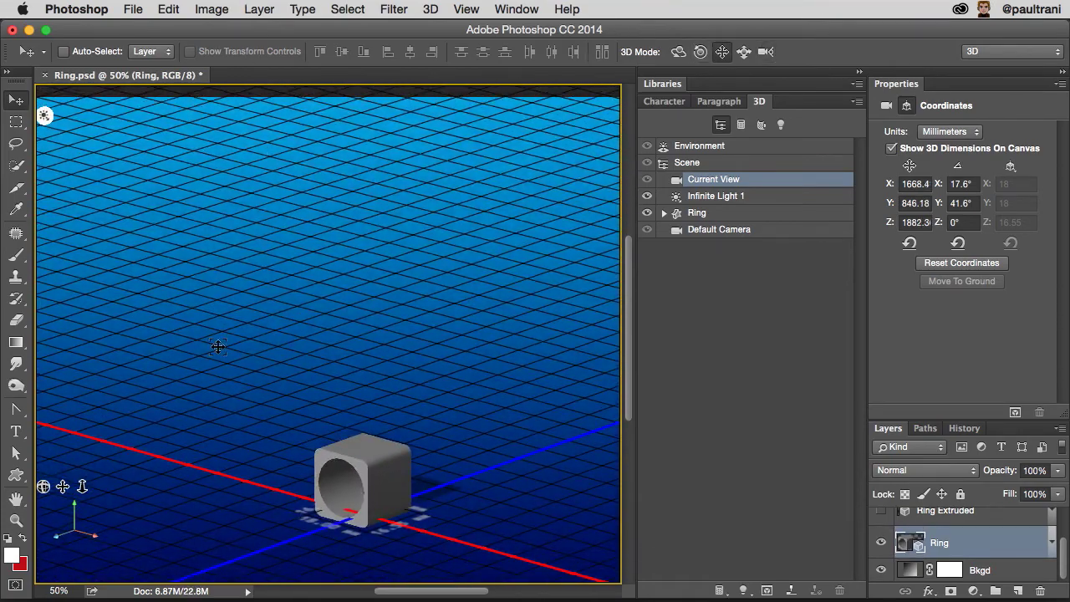
left_click_drag(218, 346, 279, 241)
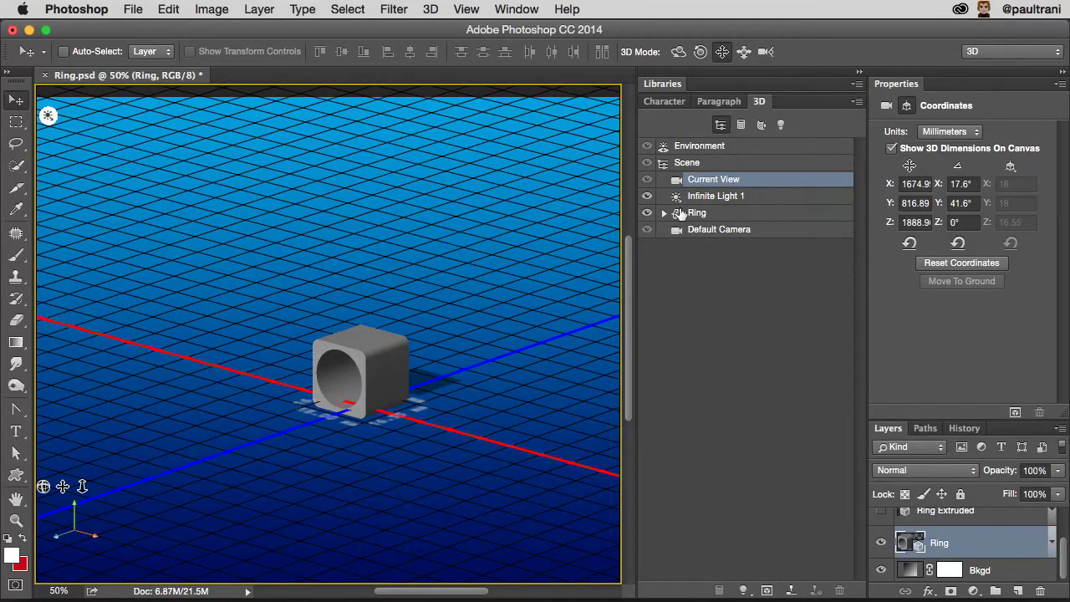
left_click(697, 214)
- Dismiss the Ring's 3D object commands unused and collapse Properties so the Layers list expands
right_click(735, 212)
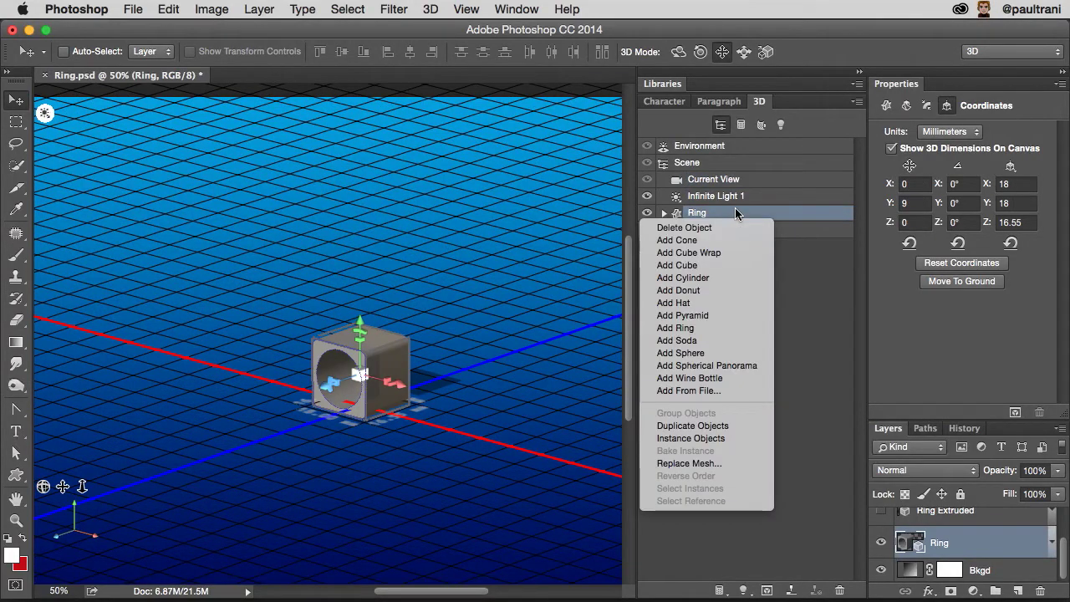
left_click(785, 285)
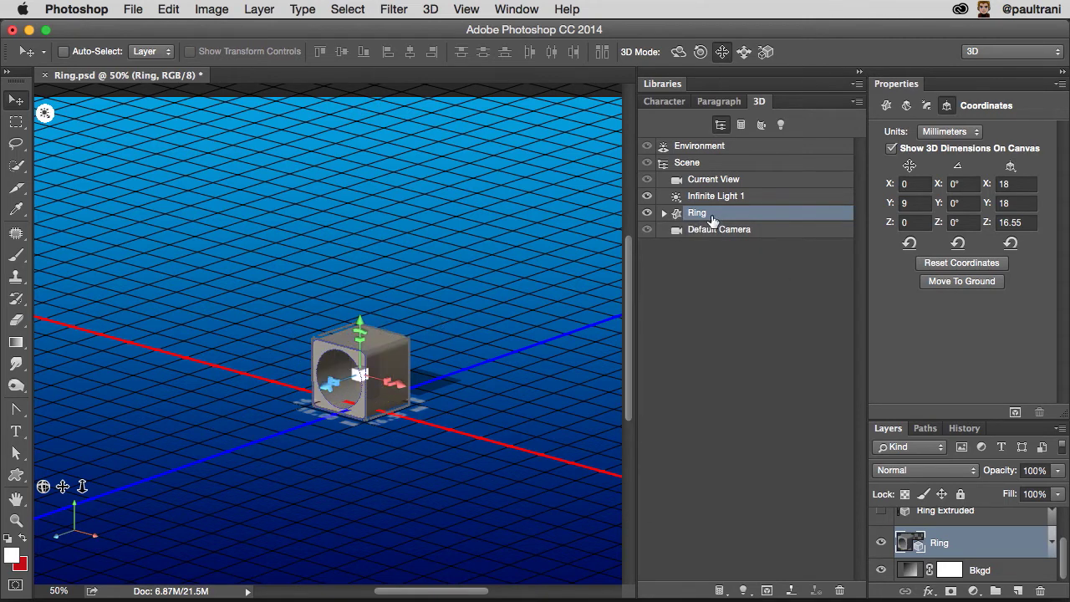
double_click(966, 91)
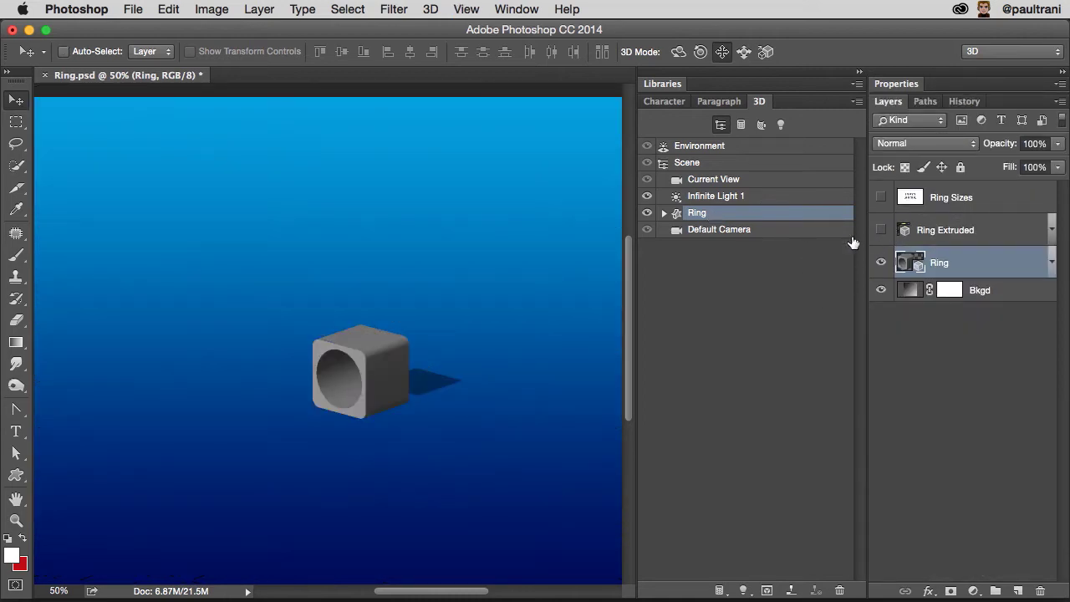
- Show the Ring Extruded example, hide the Ring cube, and select the finger size - adjust object
left_click(880, 230)
left_click(879, 261)
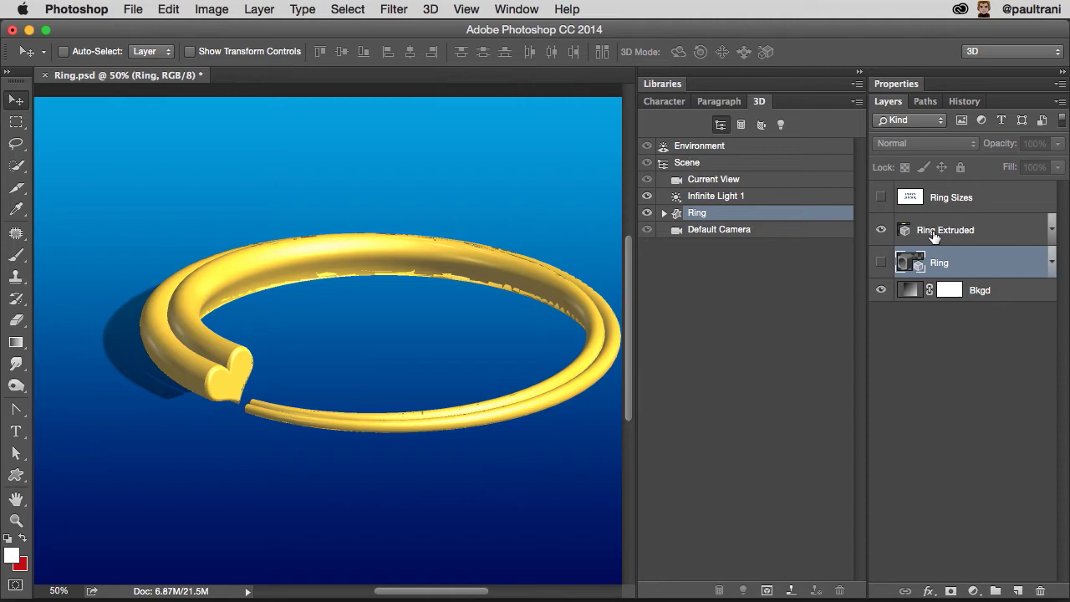
left_click(934, 238)
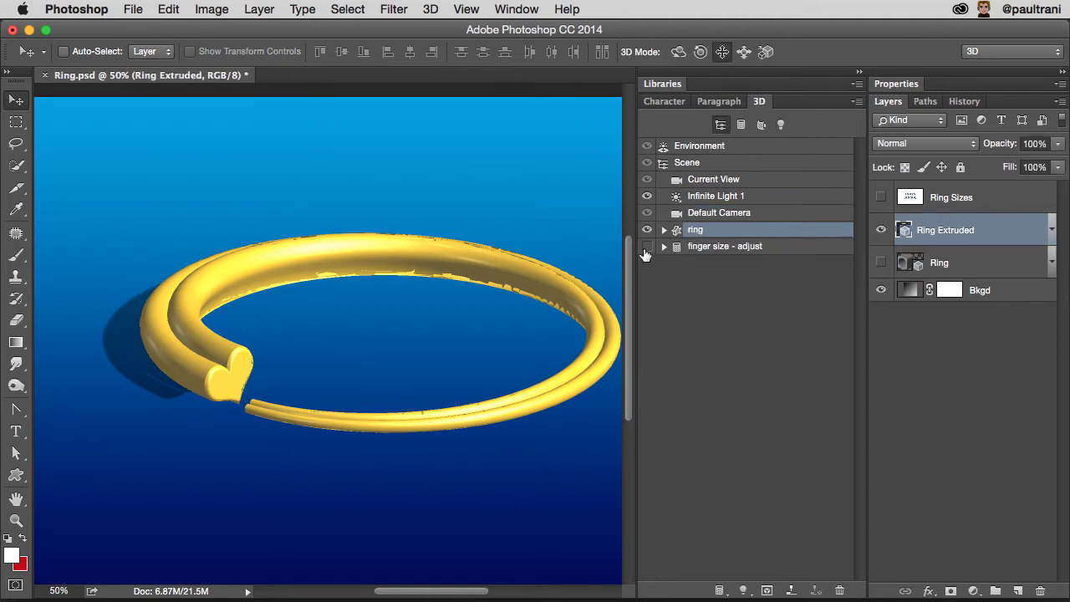
left_click(646, 246)
left_click(702, 246)
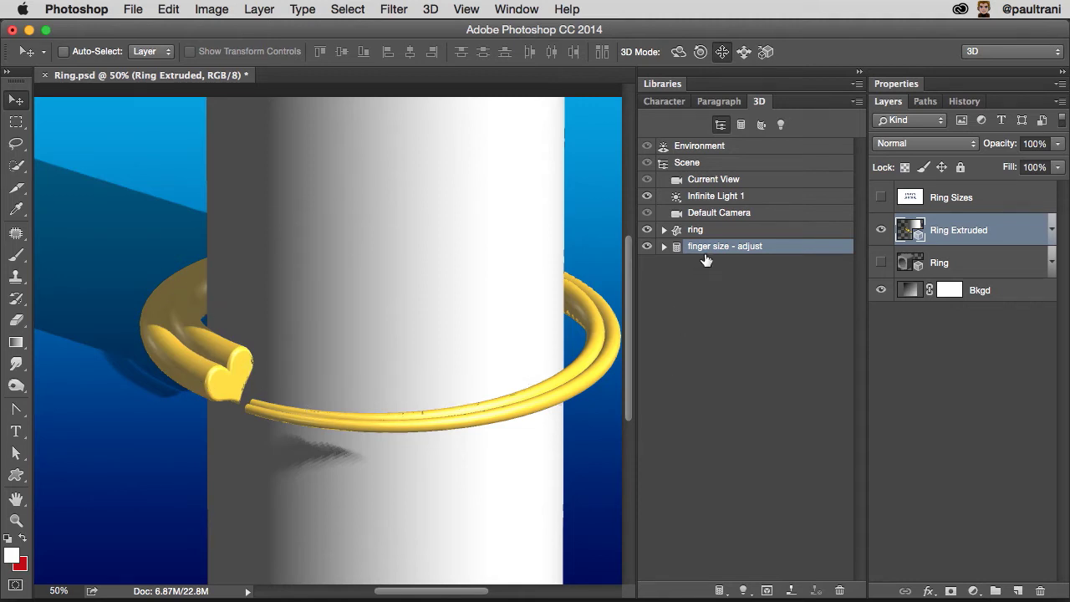
double_click(947, 90)
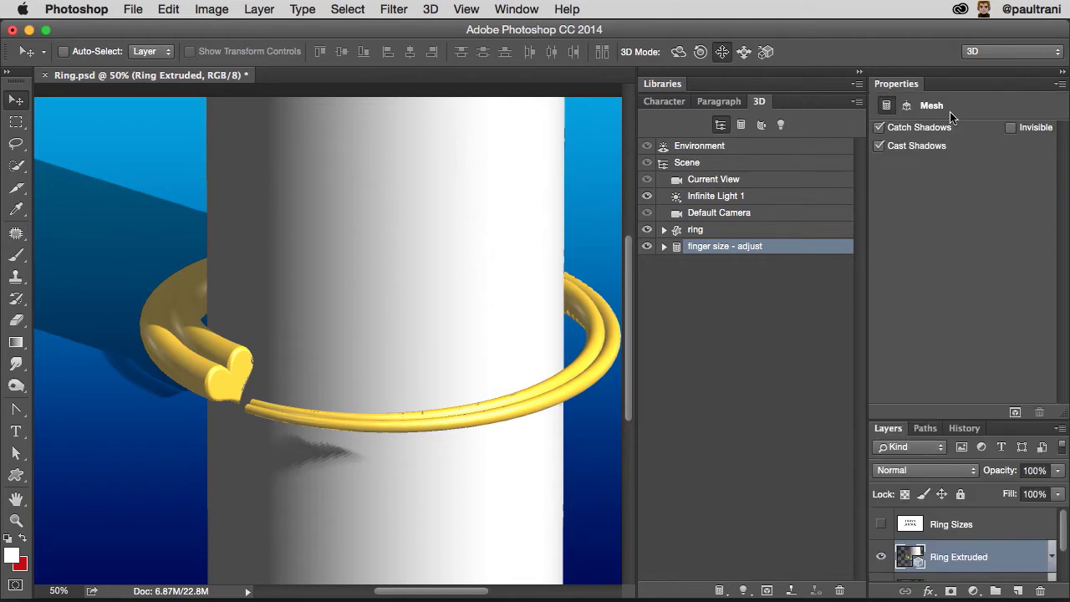
- Try a 0% Taper and a new Horizontal Angle in the ring's Deform settings, then undo both
left_click(709, 231)
left_click(905, 107)
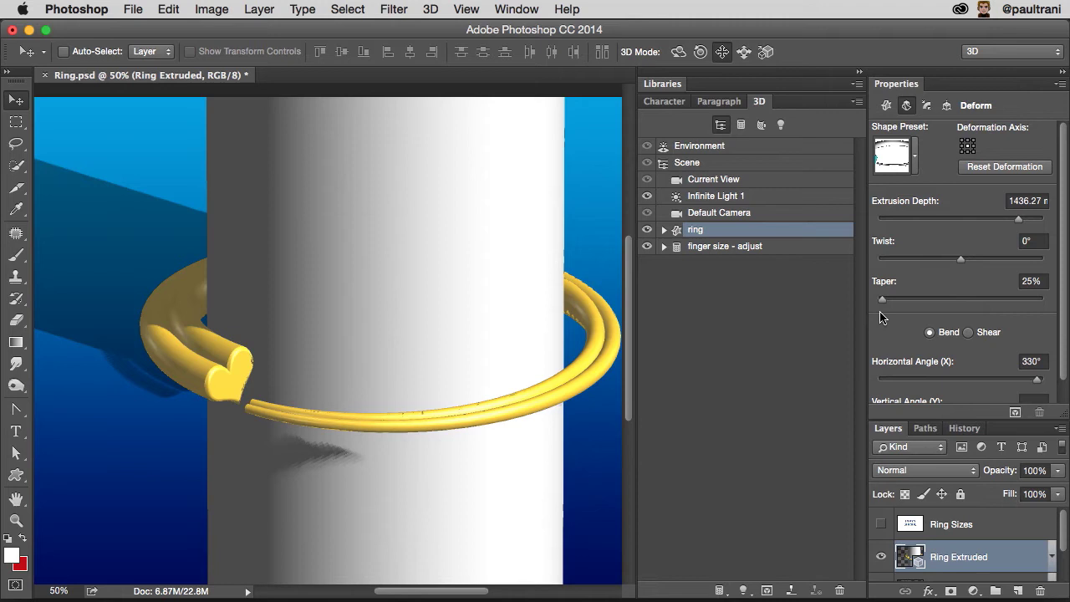
double_click(1030, 432)
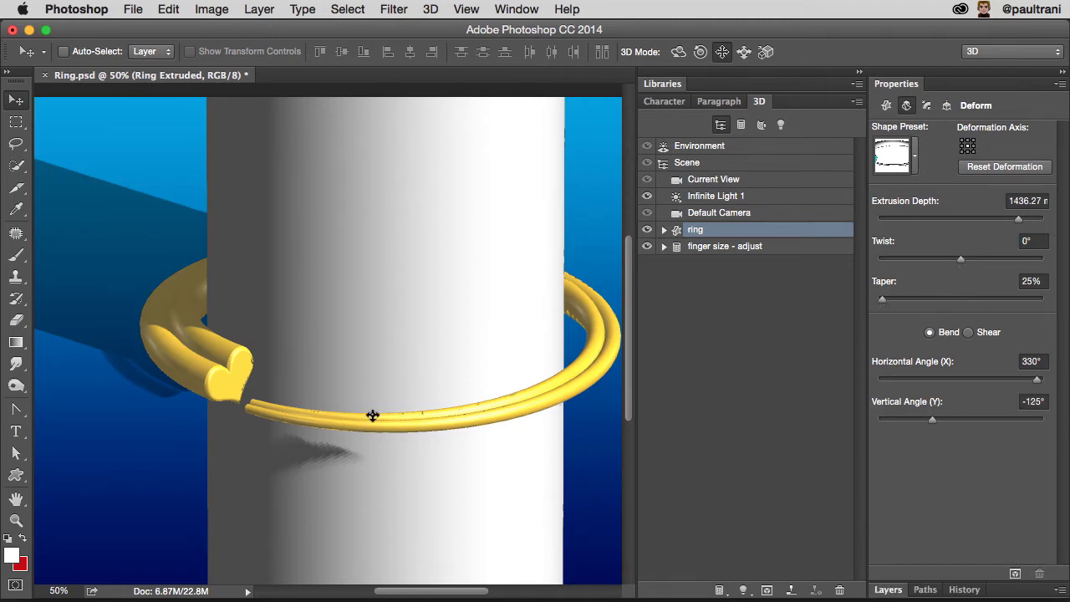
left_click_drag(882, 299, 860, 305)
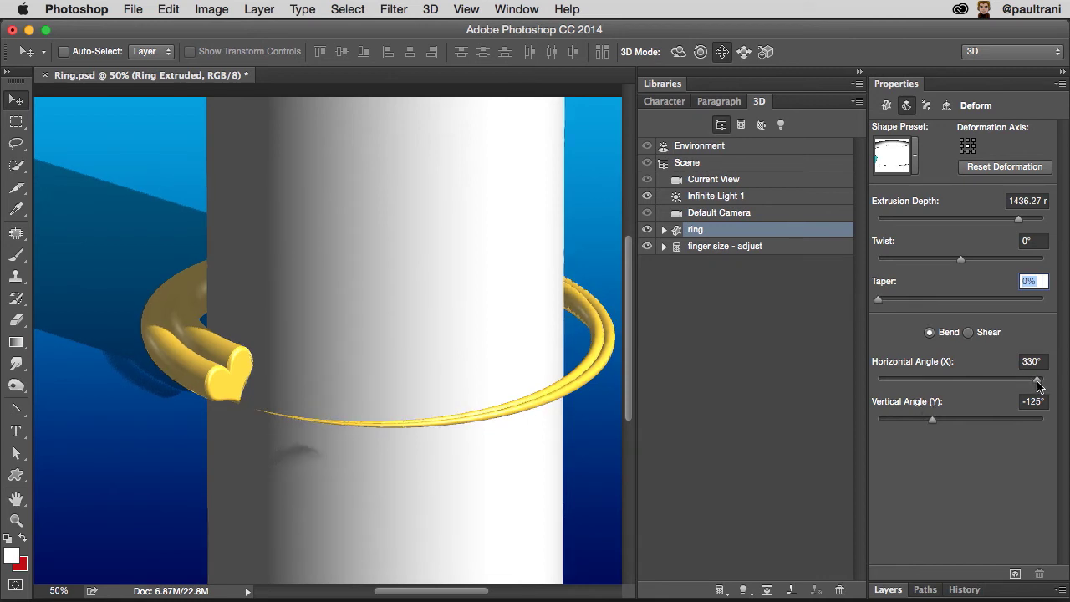
mouse_move(1038, 381)
left_mouse_down()
mouse_move(972, 381)
mouse_move(1036, 381)
left_mouse_up()
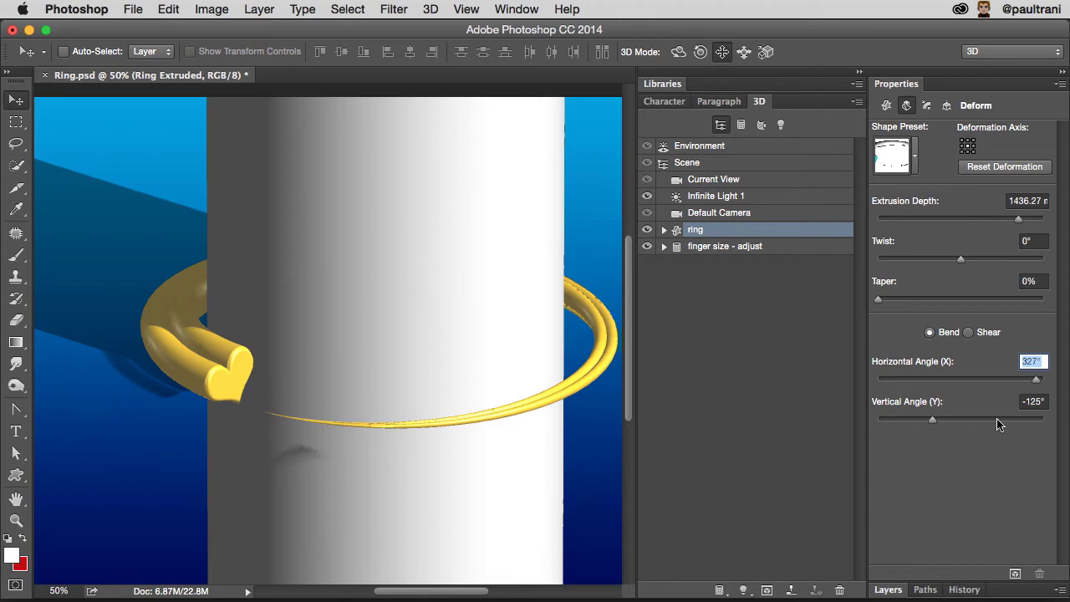
key("ctrl+z")
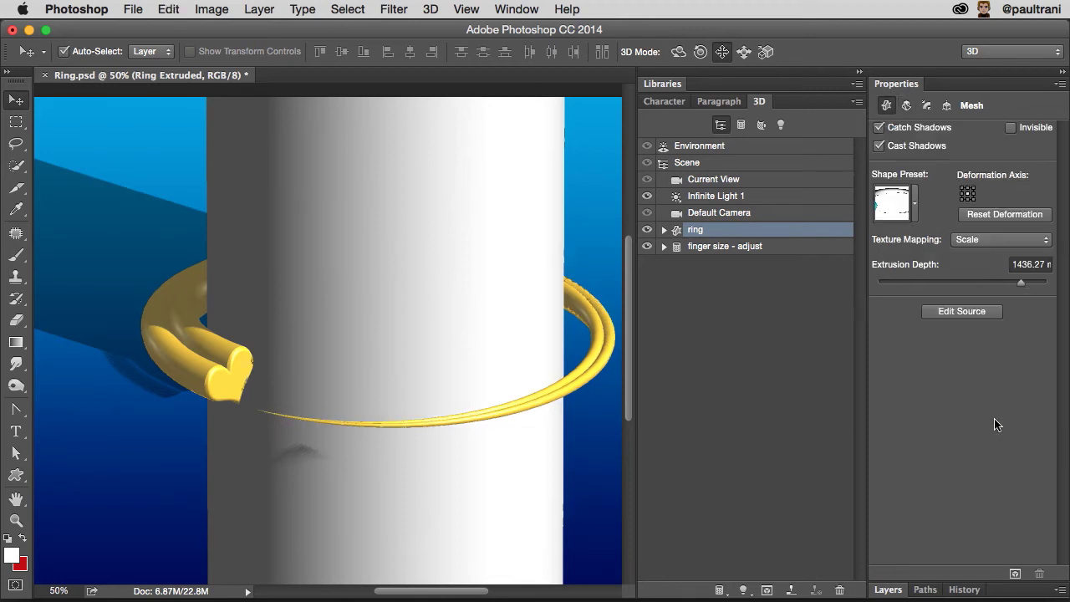
key("ctrl+alt+z")
key("ctrl+alt+z")
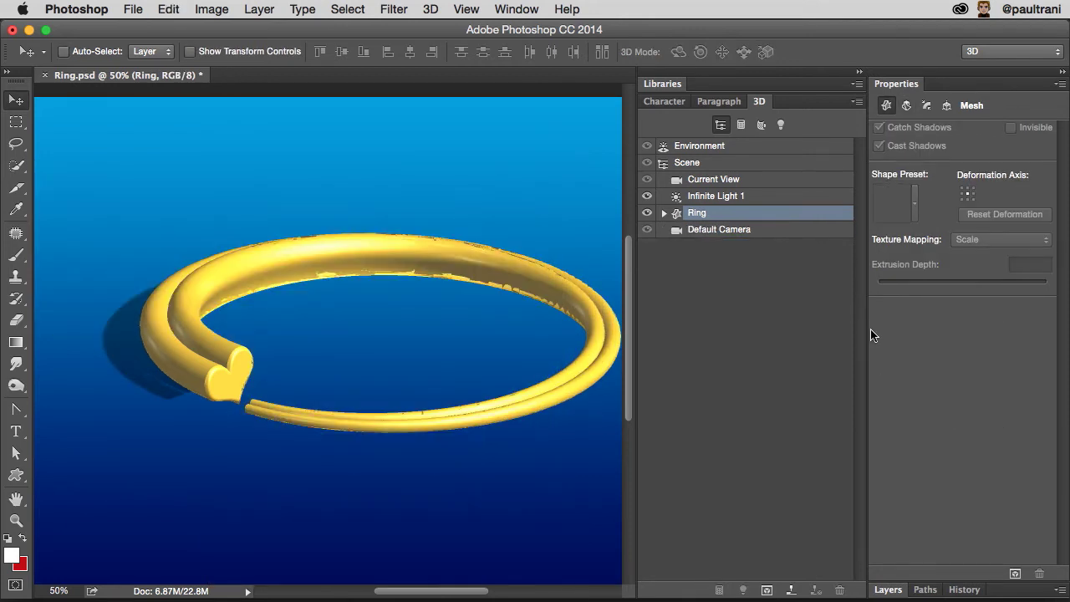
- Hide Ring Extruded, zoom the canvas to 66.7%, and give the Ring cube a 90° Twist in Deform
double_click(999, 593)
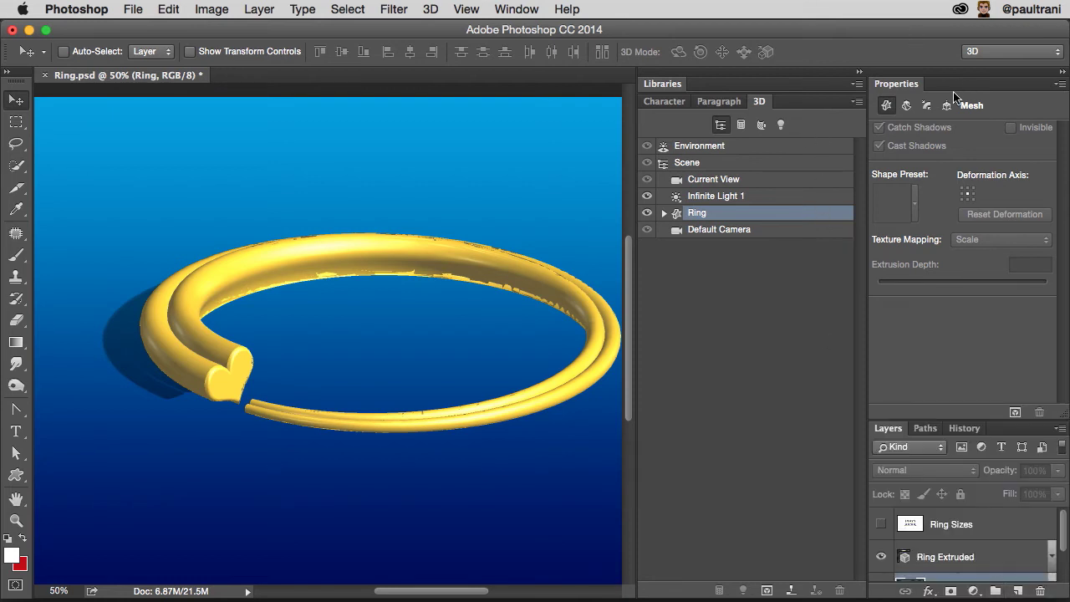
left_click(881, 231)
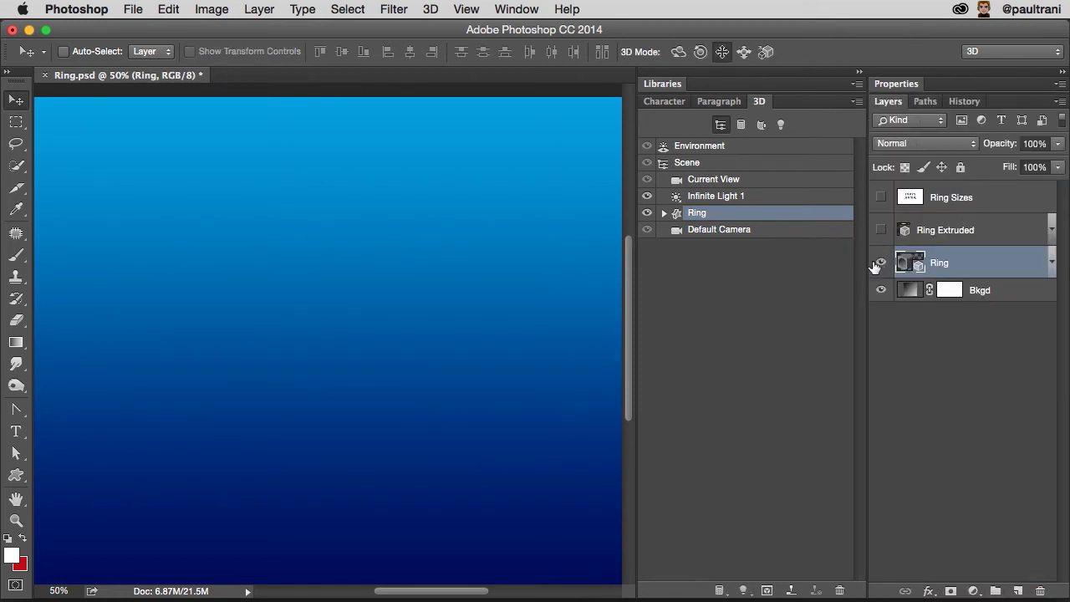
key("super+equal")
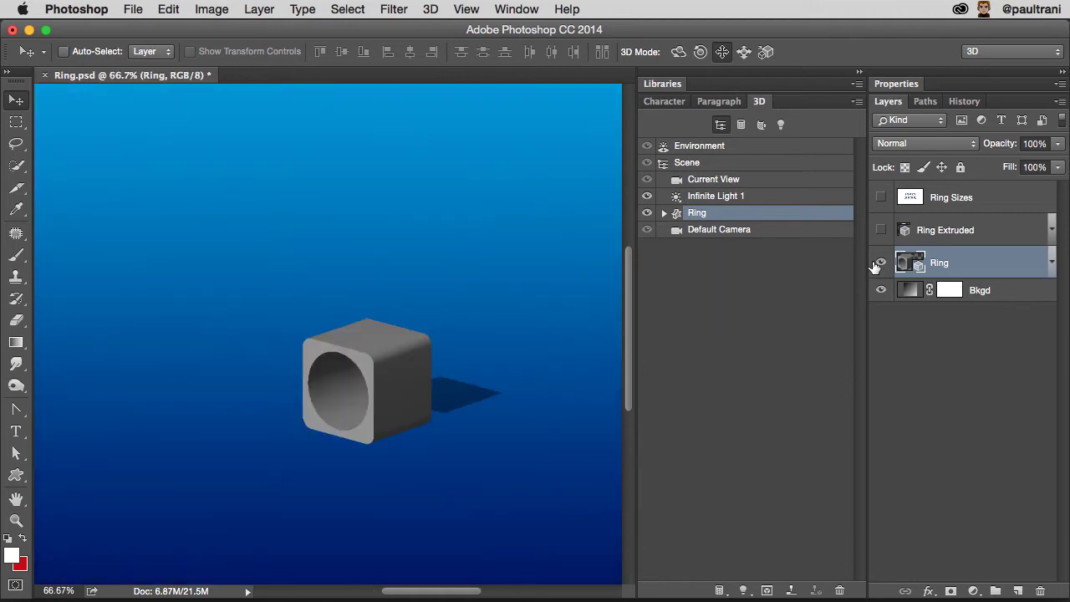
left_click_drag(538, 353, 527, 329)
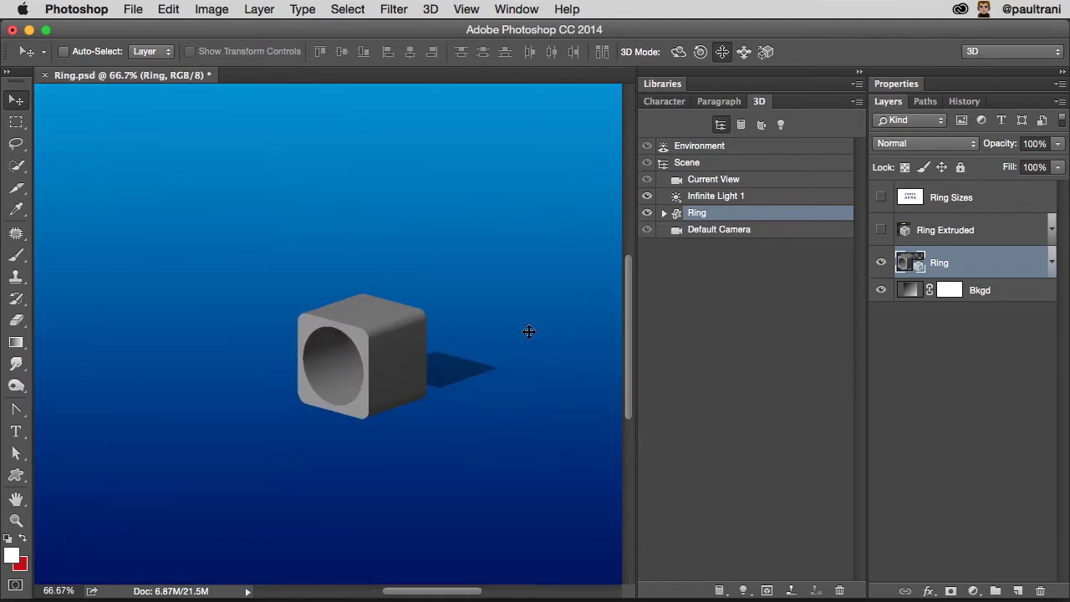
left_click(948, 91)
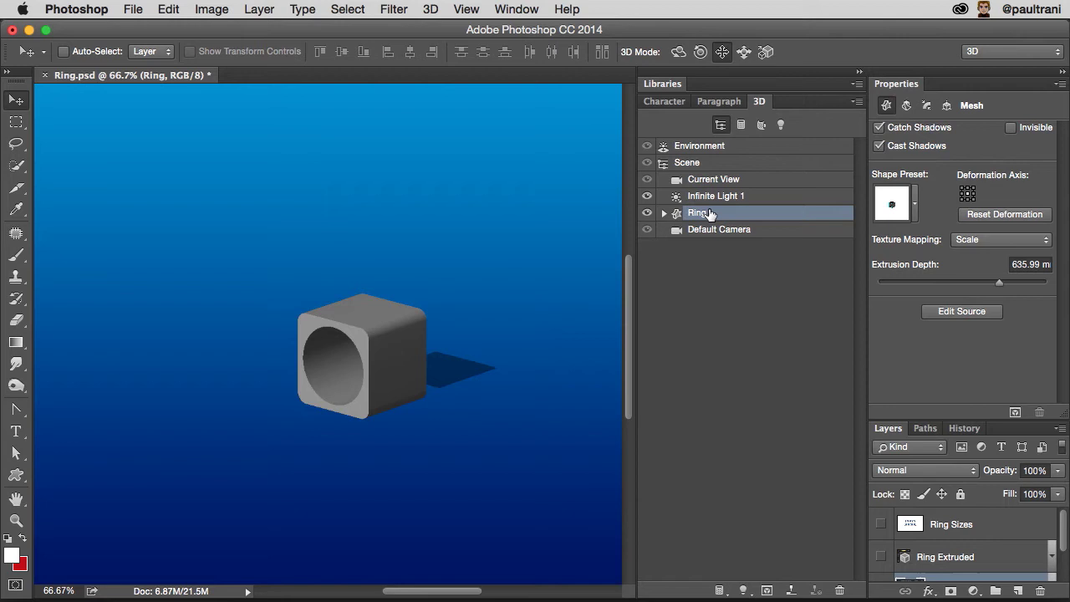
left_click(906, 106)
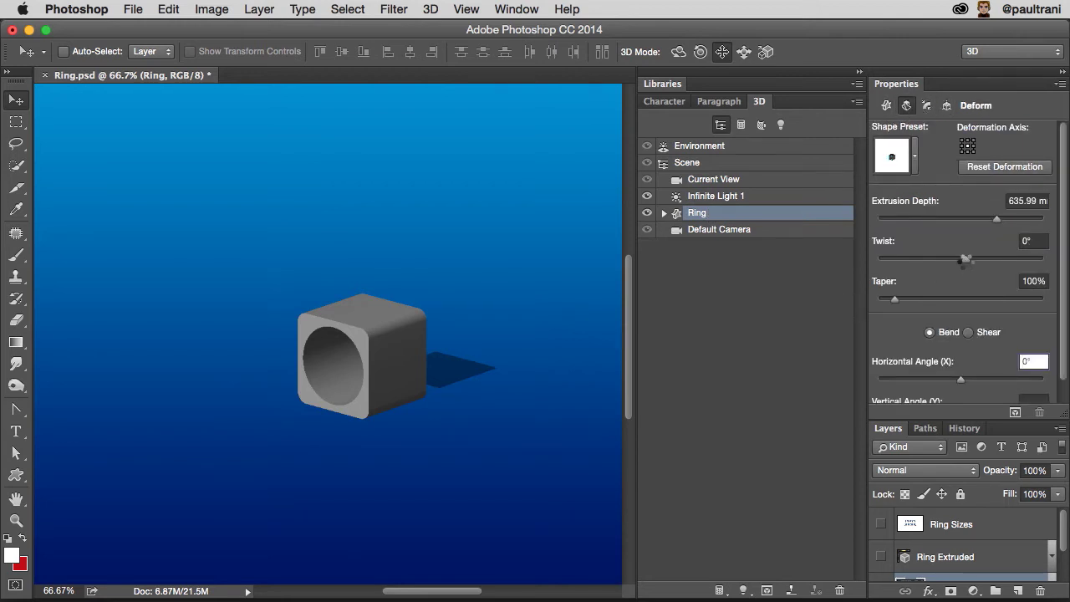
left_click_drag(965, 260, 966, 259)
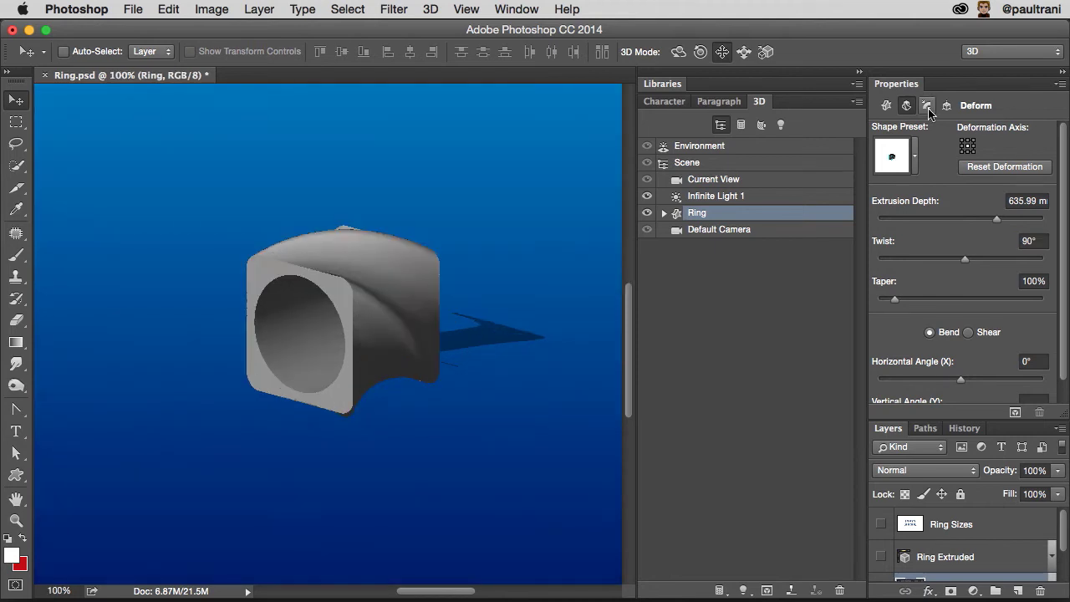
- Apply the cap to both front and back and widen the bevel to 100%
left_click(926, 109)
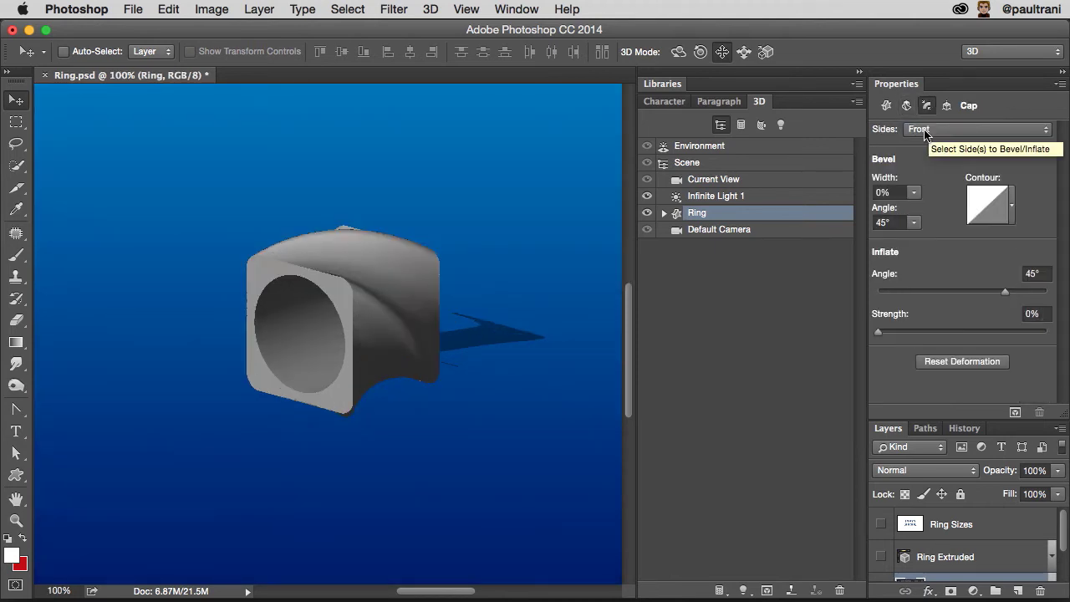
left_click(927, 130)
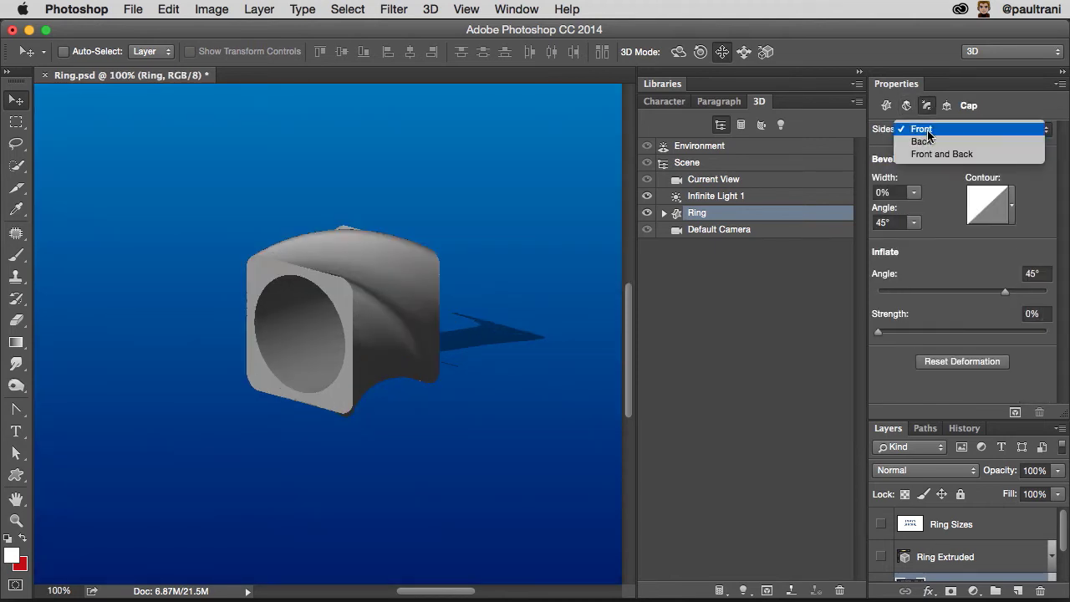
left_click(995, 156)
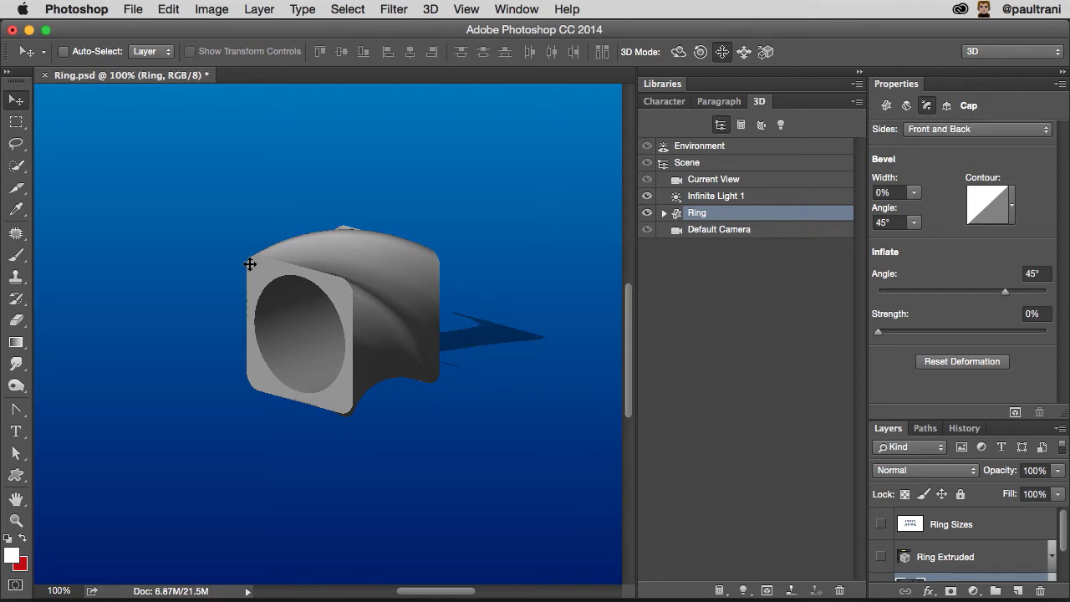
left_click(914, 194)
left_click_drag(916, 216, 1007, 215)
- Give the bevel a rounded contour preset and orbit the view around the ring
left_click(1010, 212)
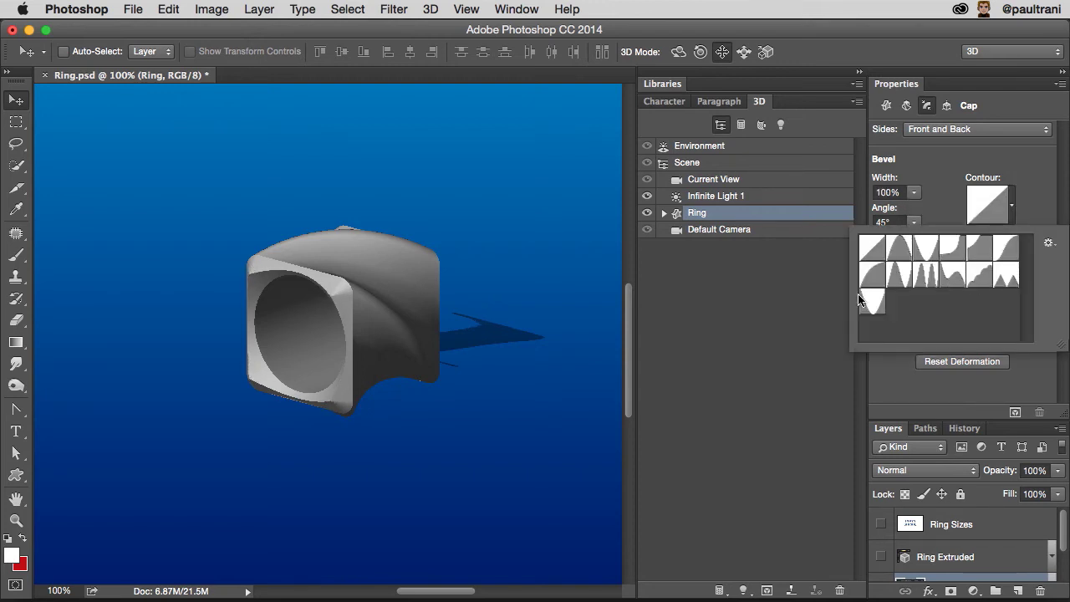
left_click(871, 283)
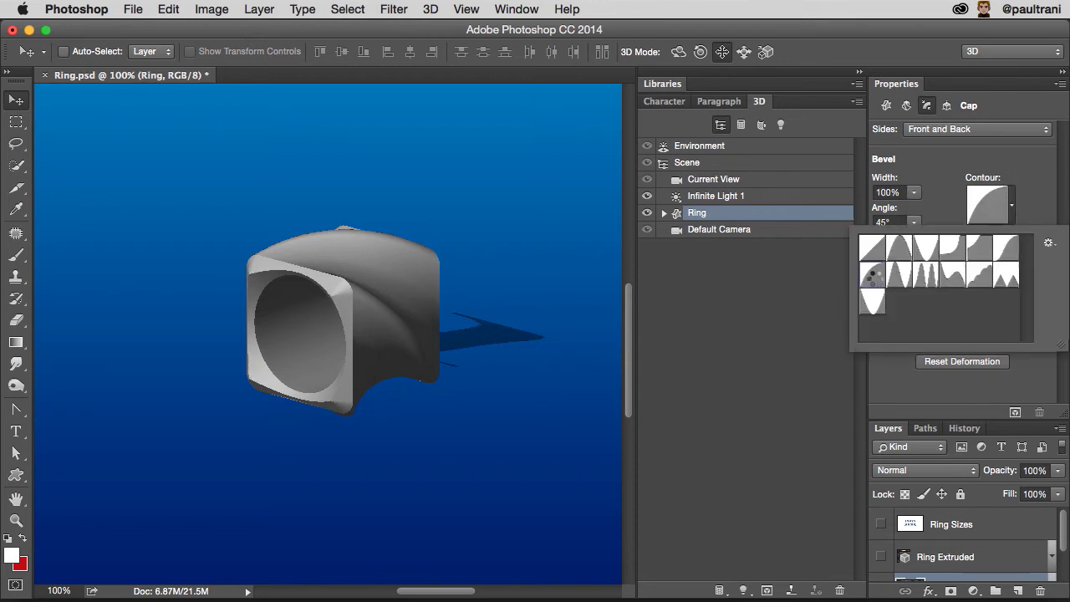
left_click(924, 180)
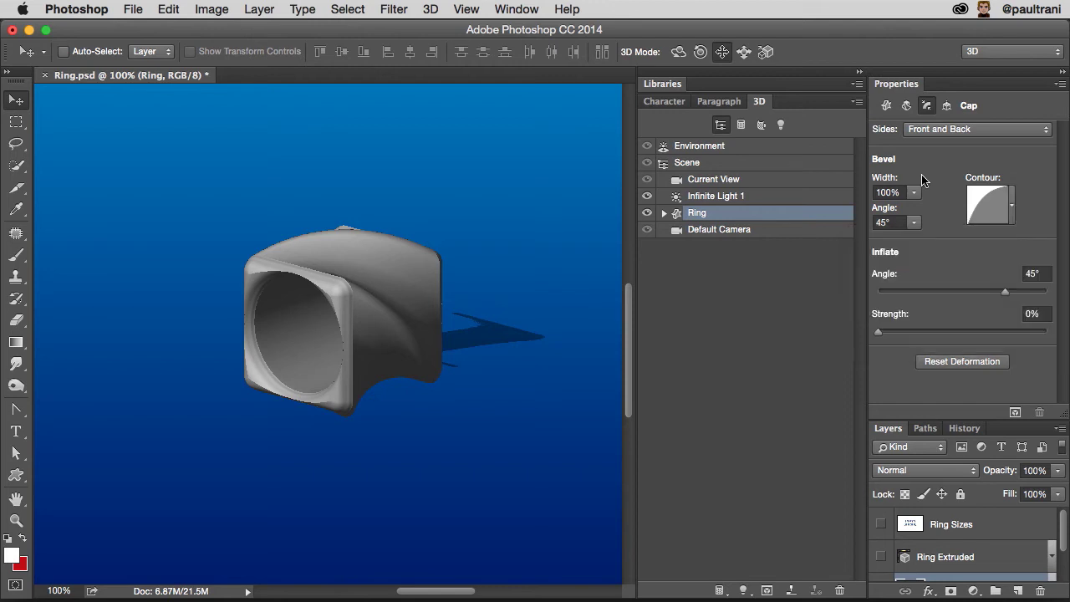
left_click(717, 180)
mouse_move(432, 351)
left_mouse_down()
mouse_move(287, 400)
mouse_move(219, 399)
mouse_move(448, 351)
mouse_move(418, 362)
left_mouse_up()
- Rotate the Ring 90° on X and move it to the ground plane, setting Y to 10.2 mm
left_click(716, 218)
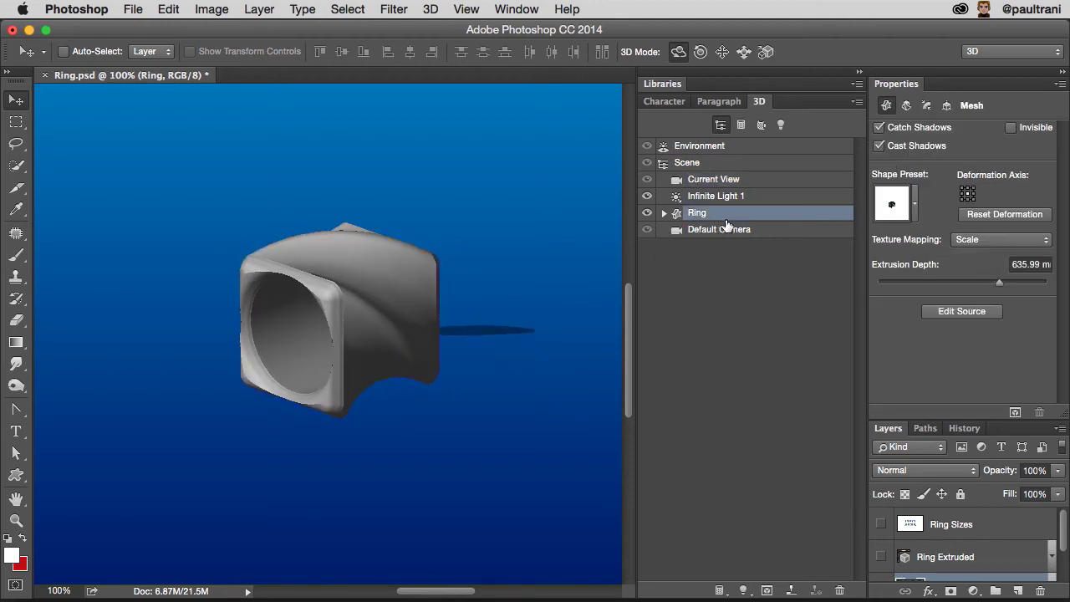
left_click(907, 107)
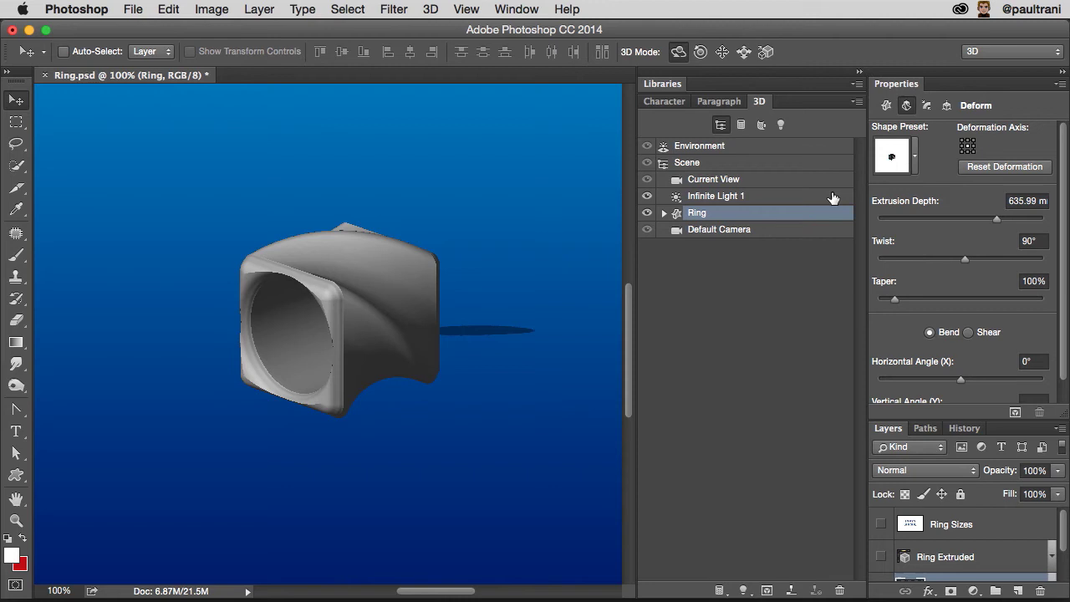
left_click(948, 107)
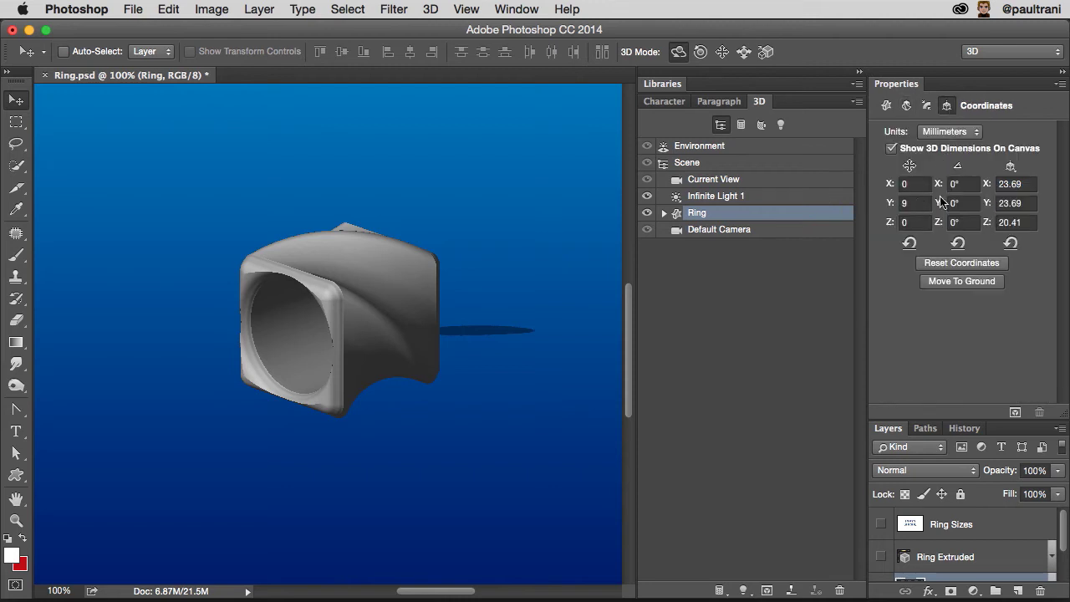
type("90")
key("Return")
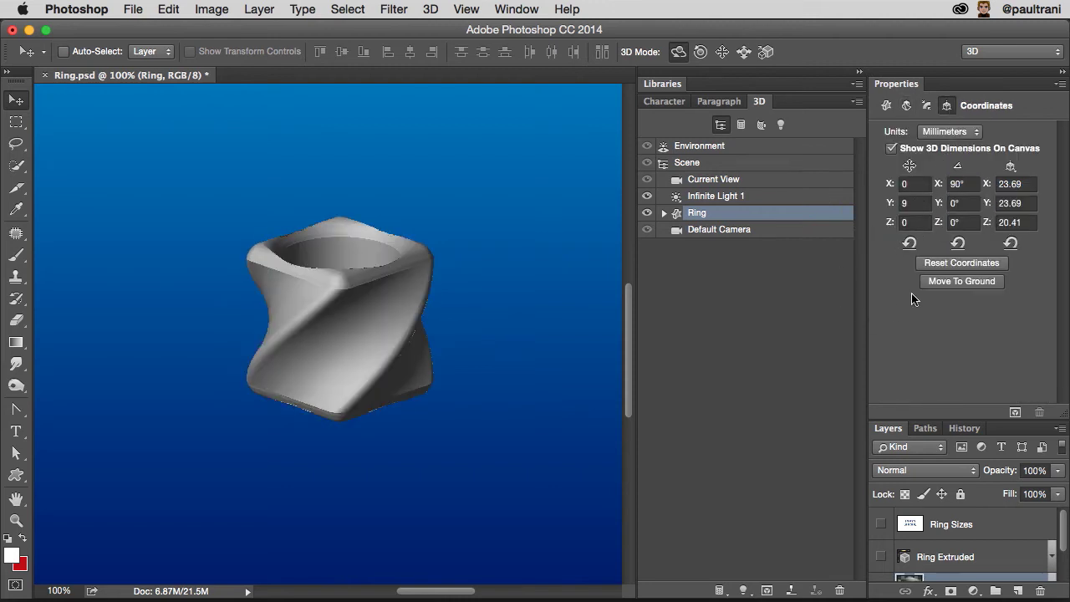
left_click(933, 284)
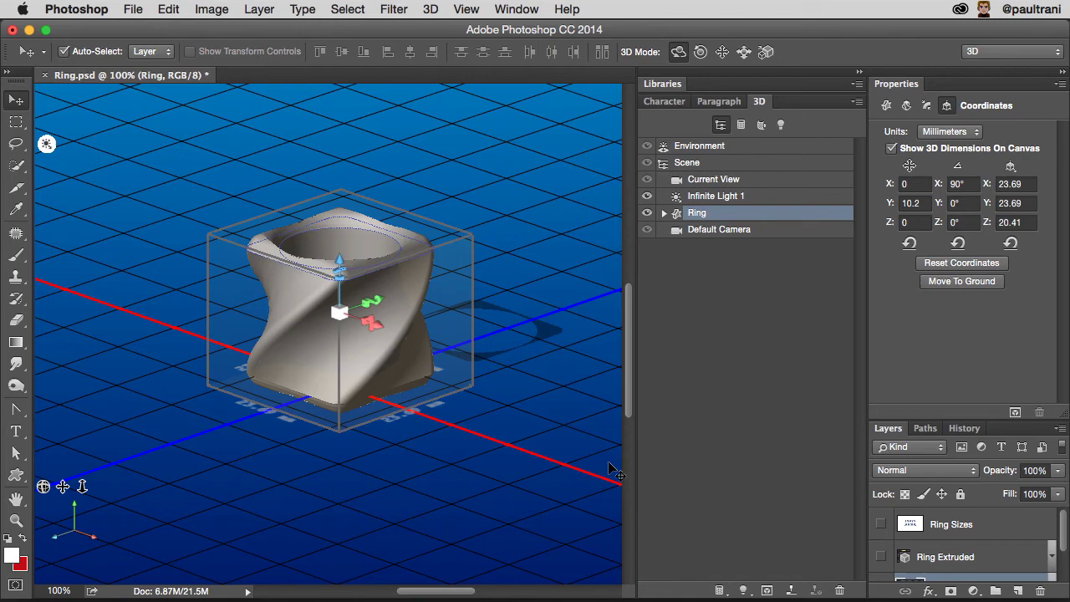
- In the Scene's 3D Print Settings, set the print destination to Shapeways
left_click(687, 163)
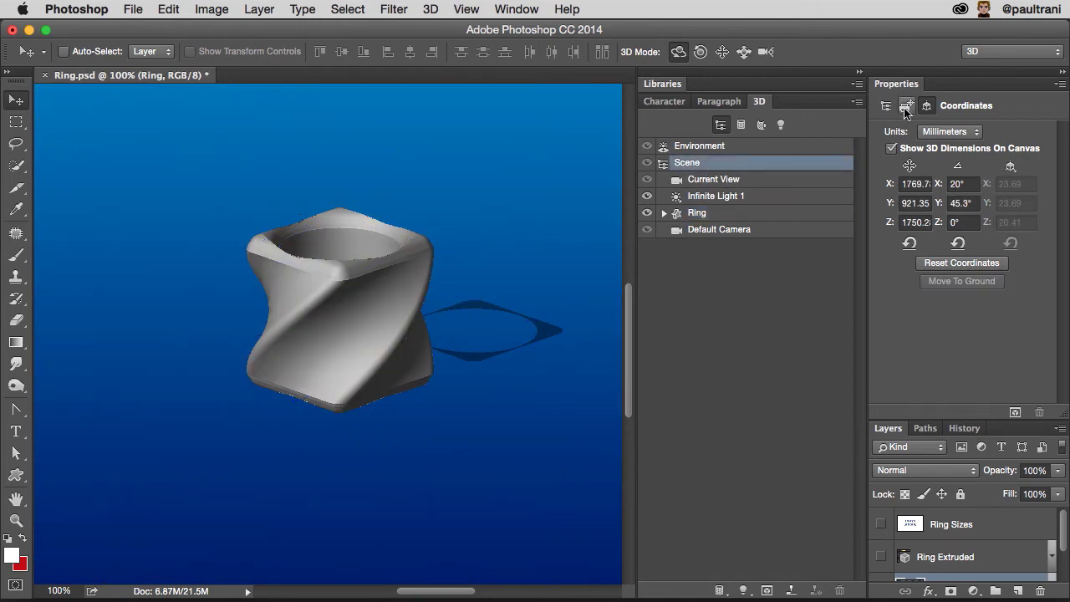
left_click(904, 107)
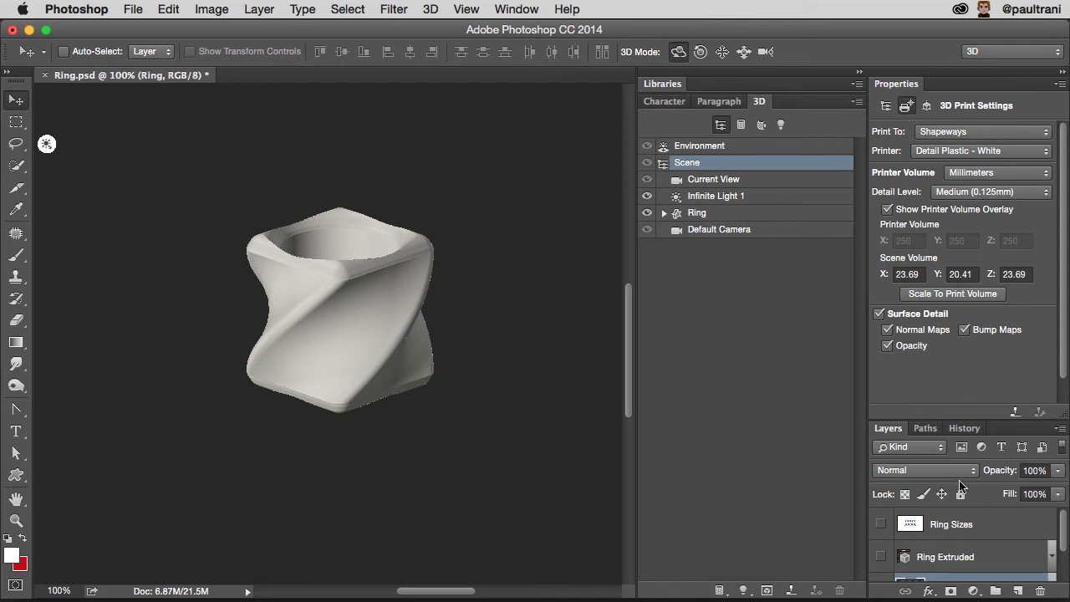
double_click(1006, 430)
left_click(919, 133)
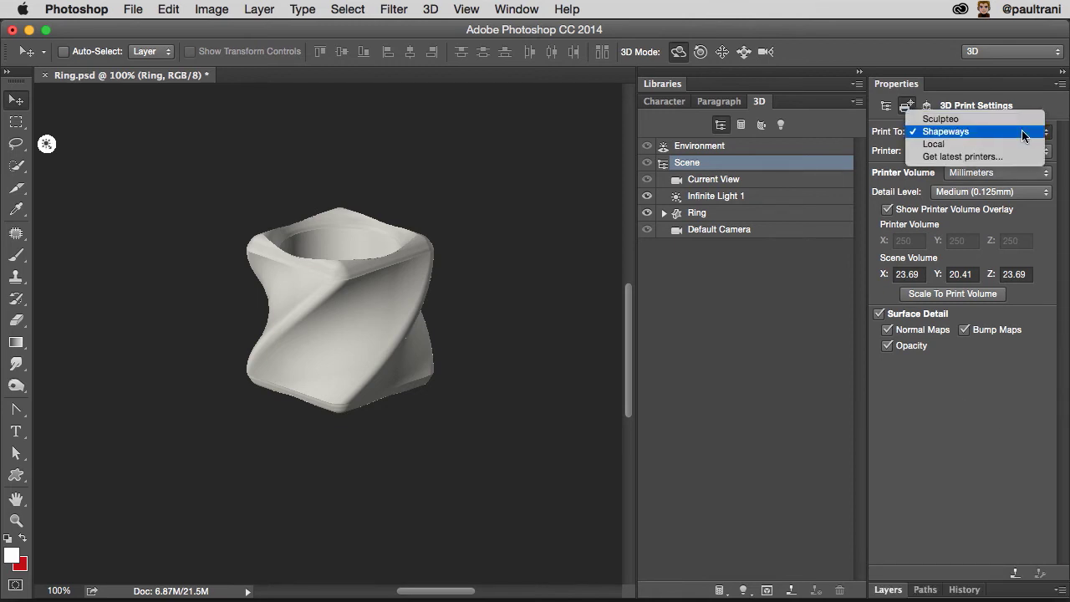
left_click(1020, 131)
- Preview the ring in Brass - Gold Plated, Gold 14k and Steel - Matte Bronze materials
left_click(1011, 152)
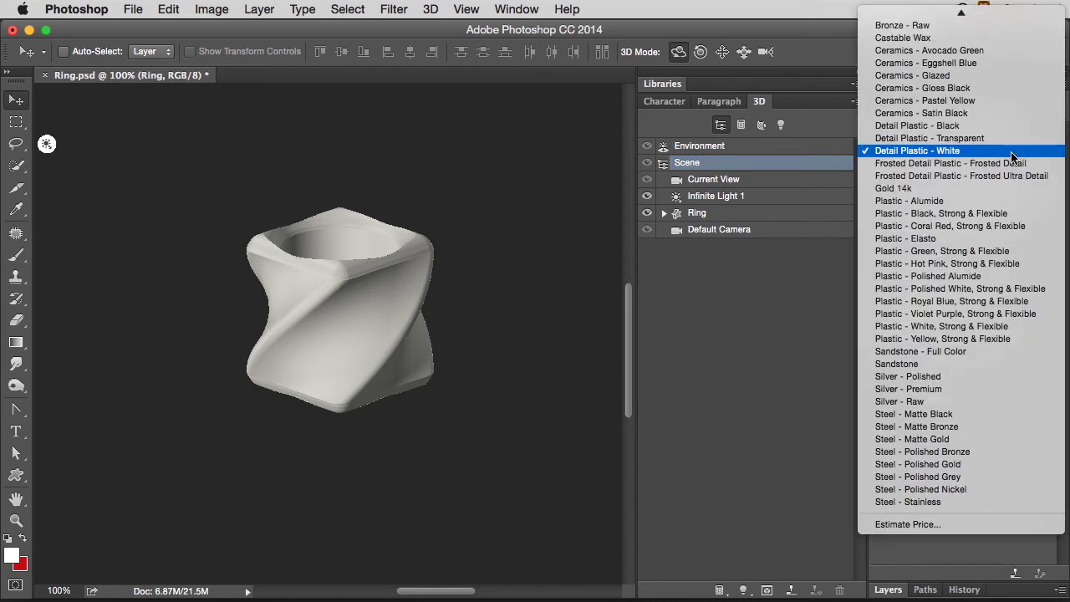
mouse_move(1003, 16)
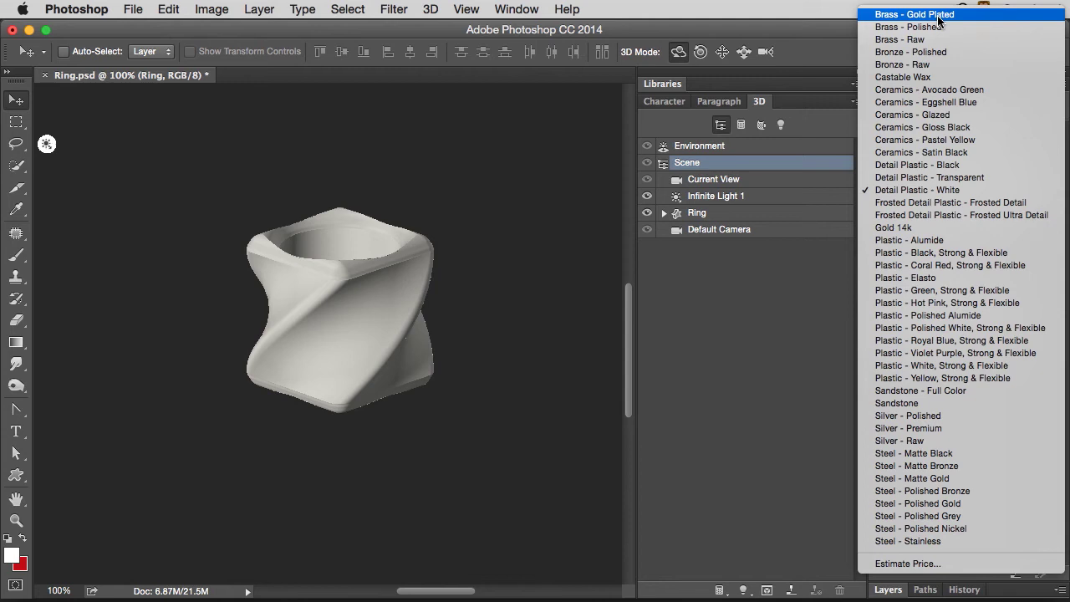
left_click(994, 14)
left_click(947, 156)
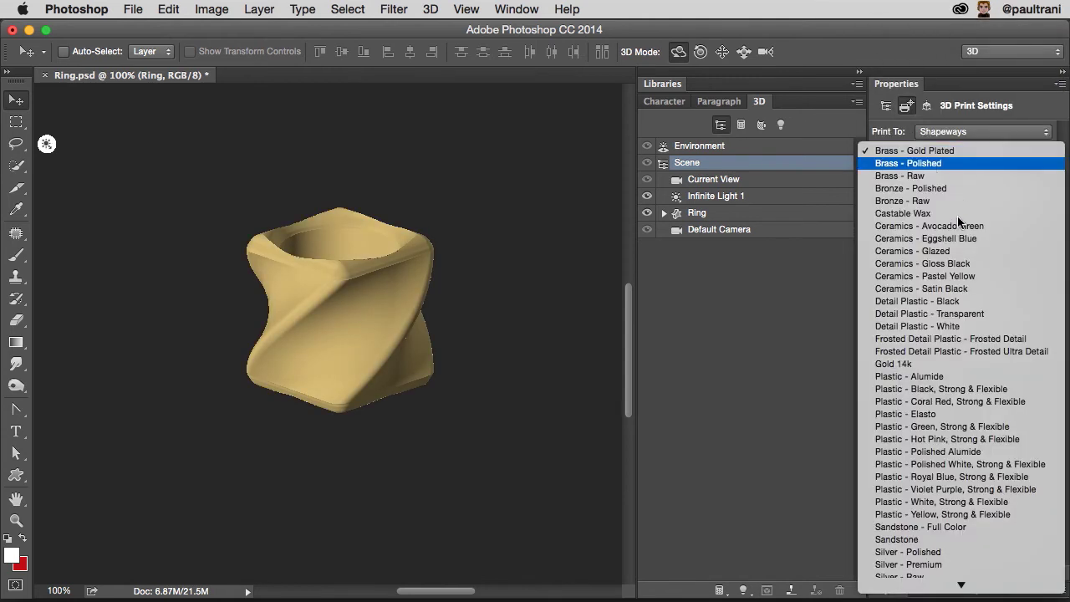
left_click(957, 364)
left_click(951, 155)
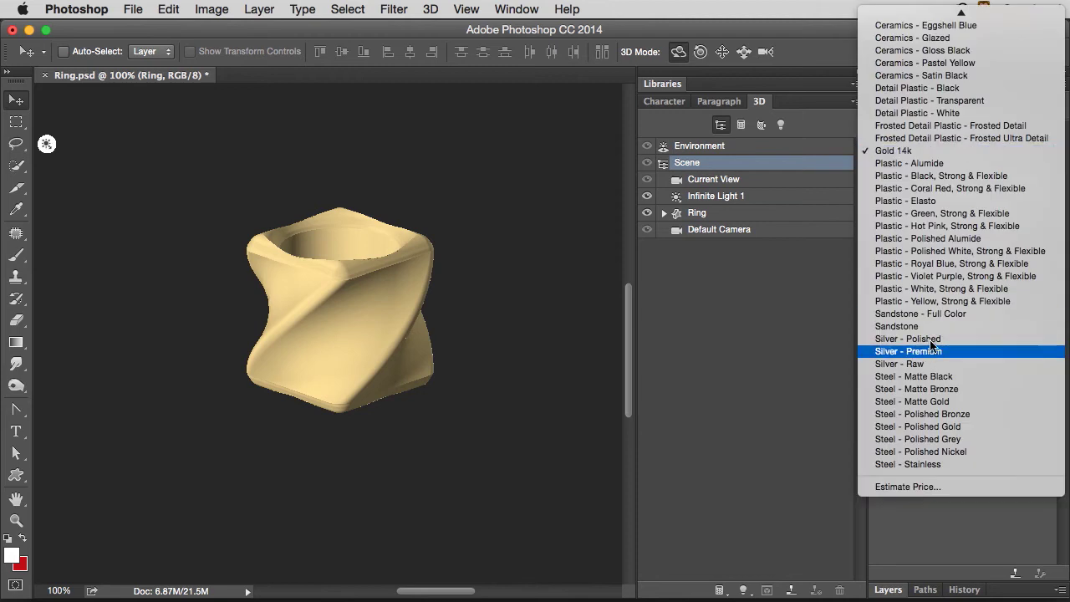
left_click(927, 389)
- Choose Detail Plastic - White with High (0.075mm) detail level
left_click(948, 155)
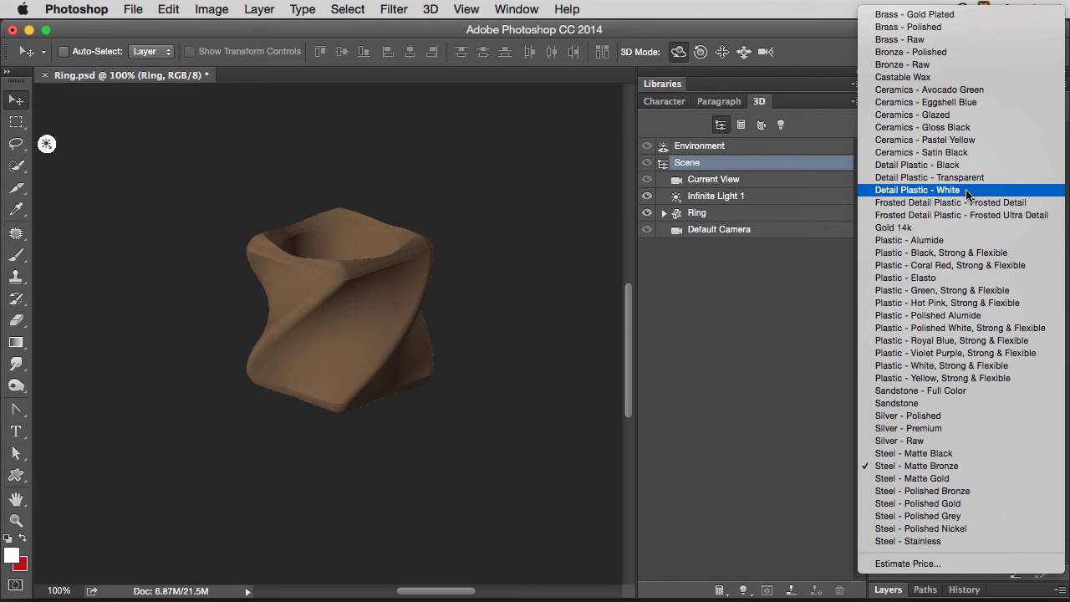
left_click(965, 189)
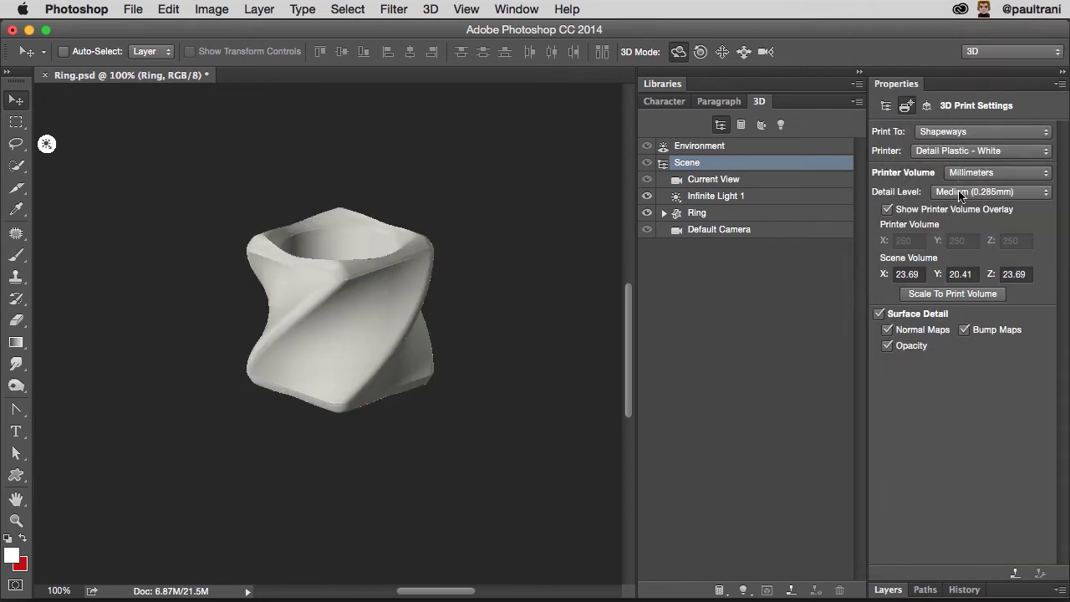
left_click(976, 192)
left_click(973, 179)
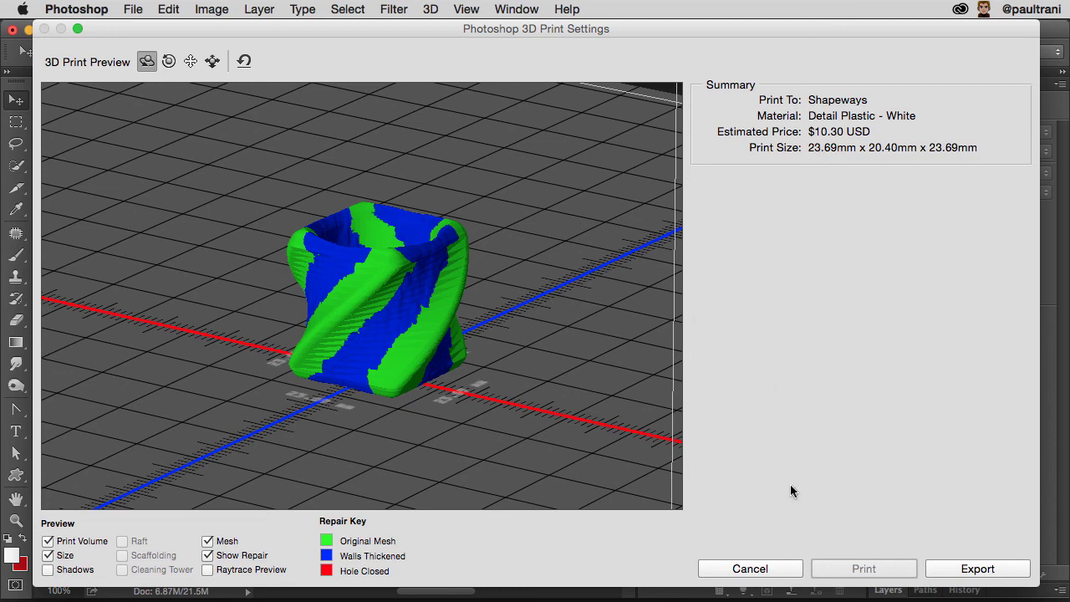
- Export the $10.30 previewed ring as an .stl file to the Desktop
left_click(948, 570)
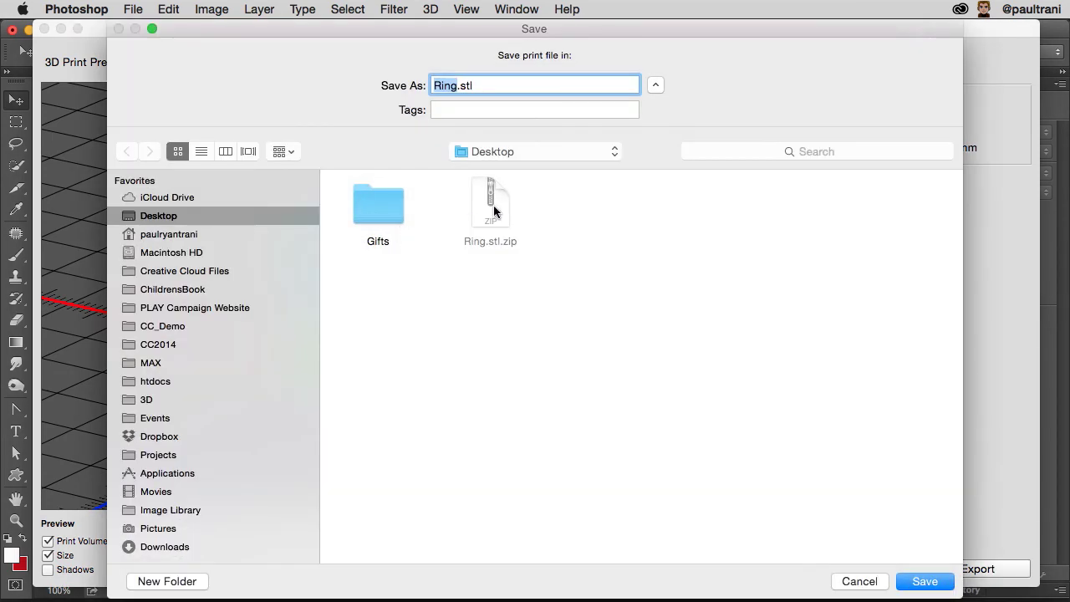
key("Return")
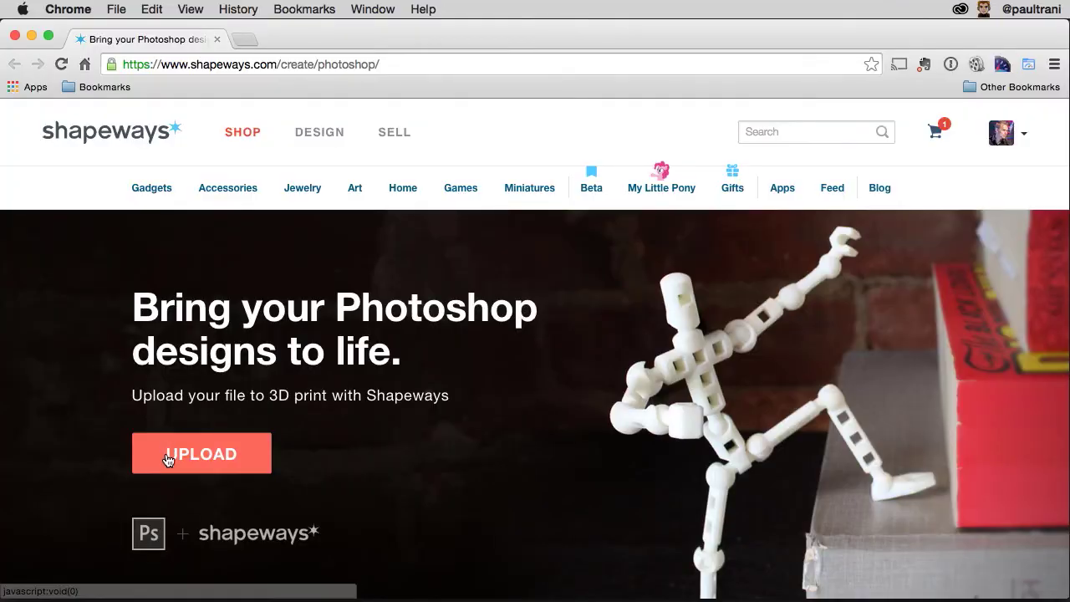
- Upload Ring.stl2.zip as a new 3D design on Shapeways
left_click(167, 459)
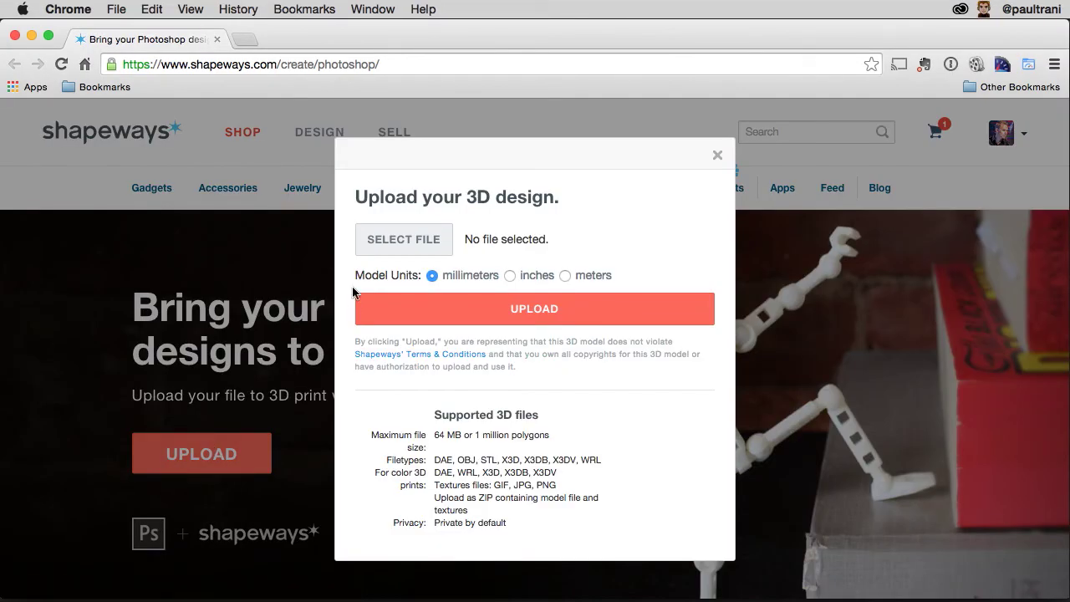
left_click(371, 240)
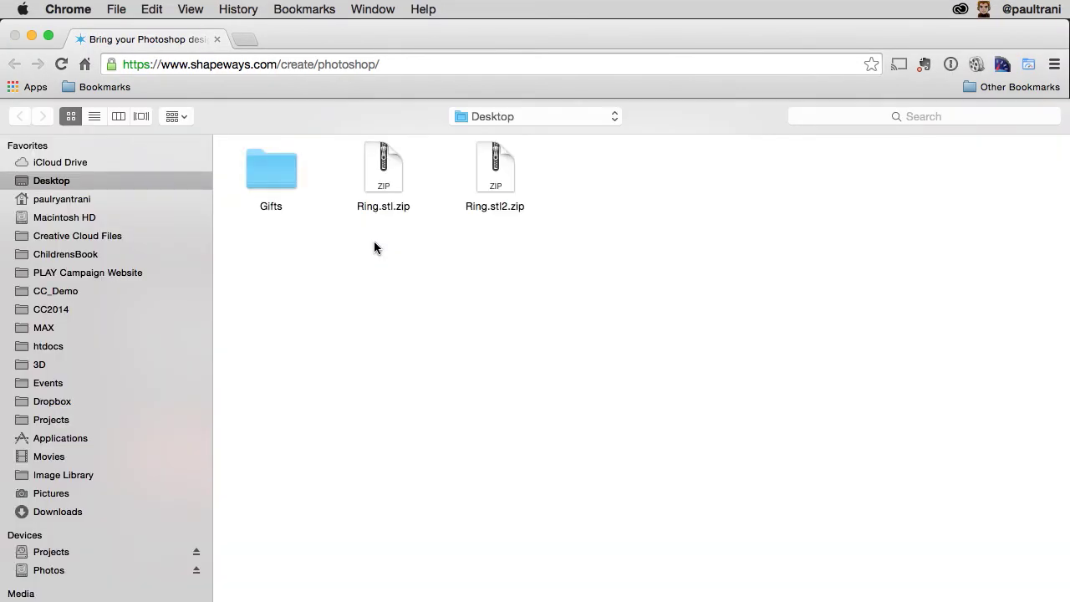
double_click(489, 178)
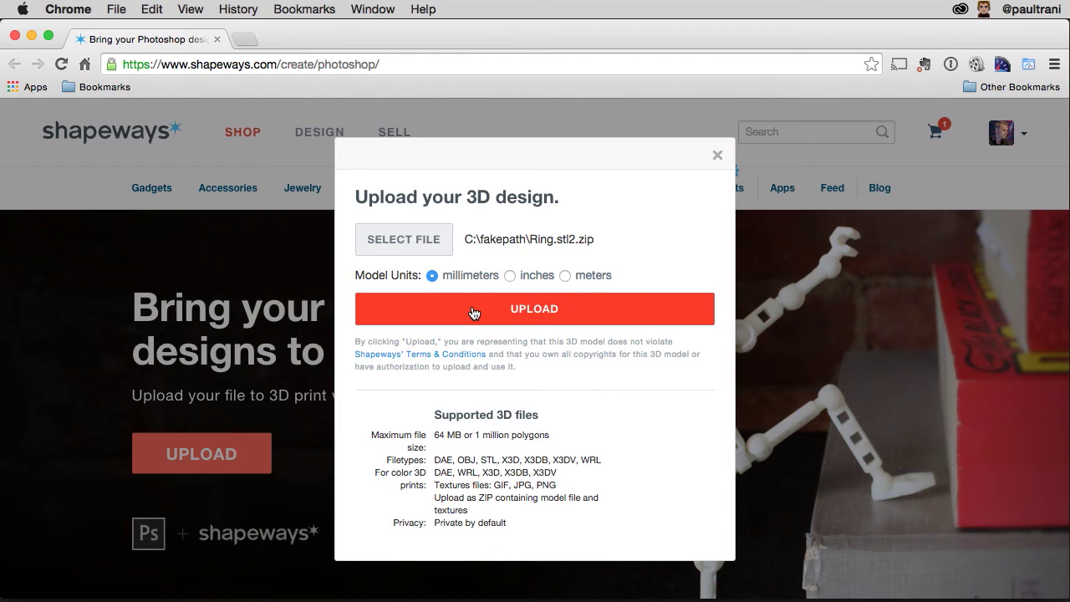
left_click(473, 313)
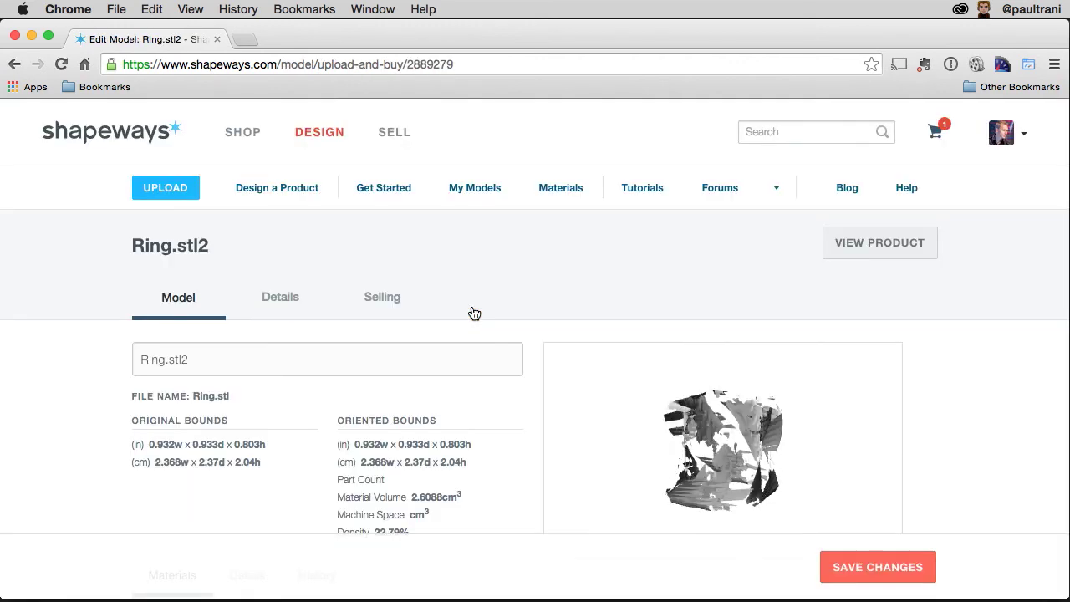
- Review the Materials price table down to Stainless Steel at $19.04
left_click_drag(621, 421, 483, 434)
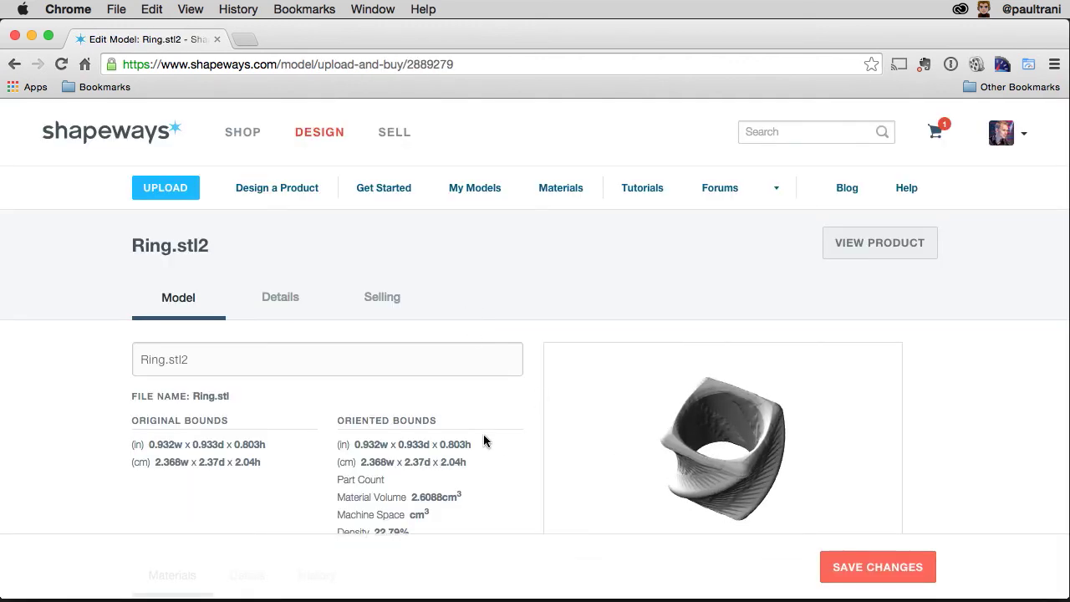
scroll(483, 434, "down", 4)
left_click_drag(359, 331, 433, 353)
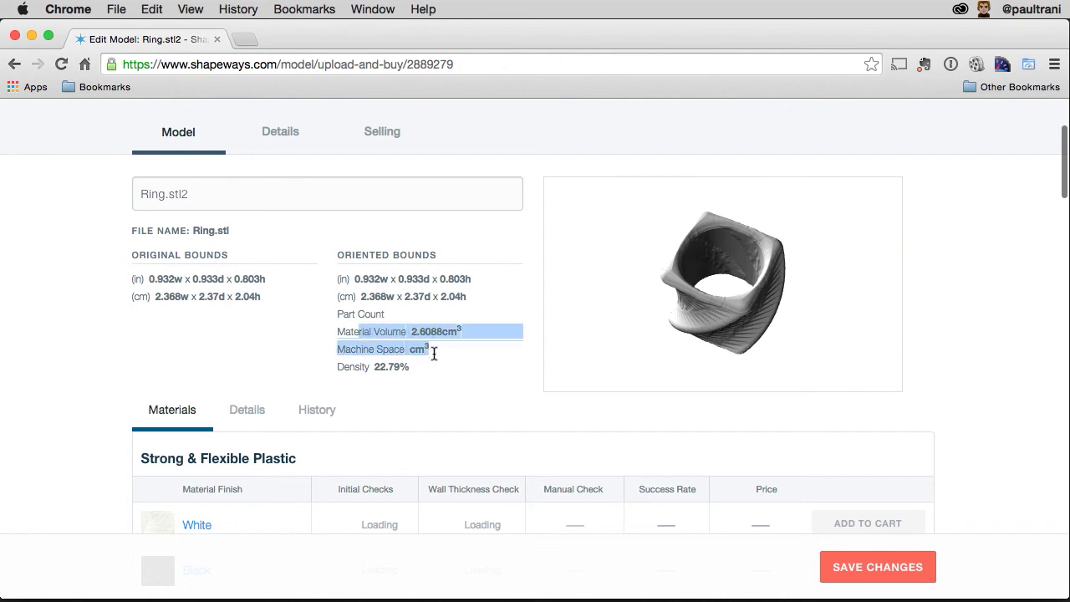
left_click(438, 361)
left_click_drag(650, 339, 585, 334)
scroll(418, 370, "down", 6)
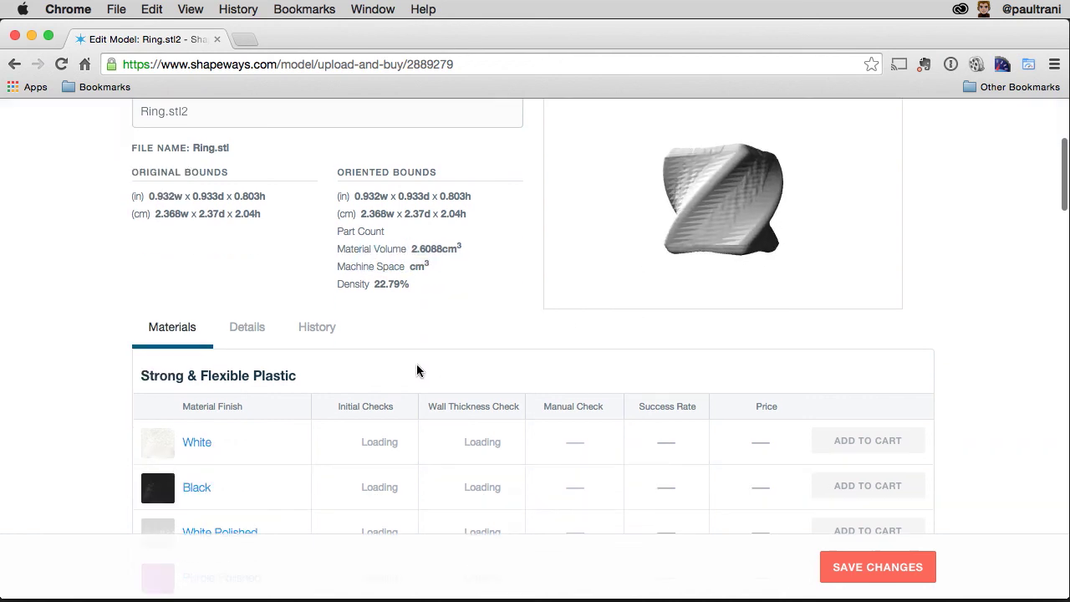
scroll(420, 369, "down", 2)
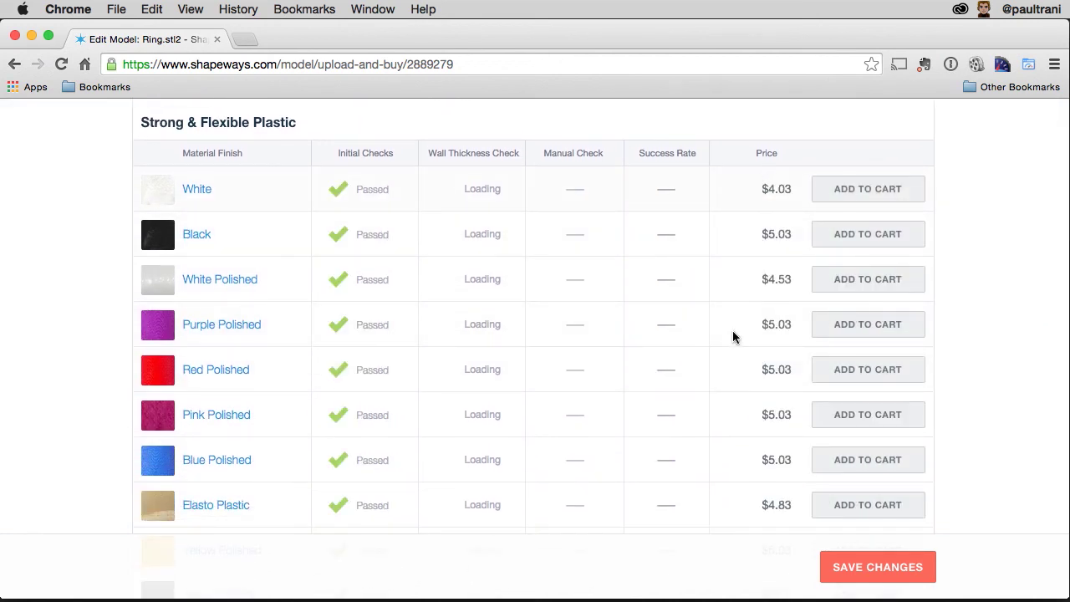
scroll(732, 371, "down", 8)
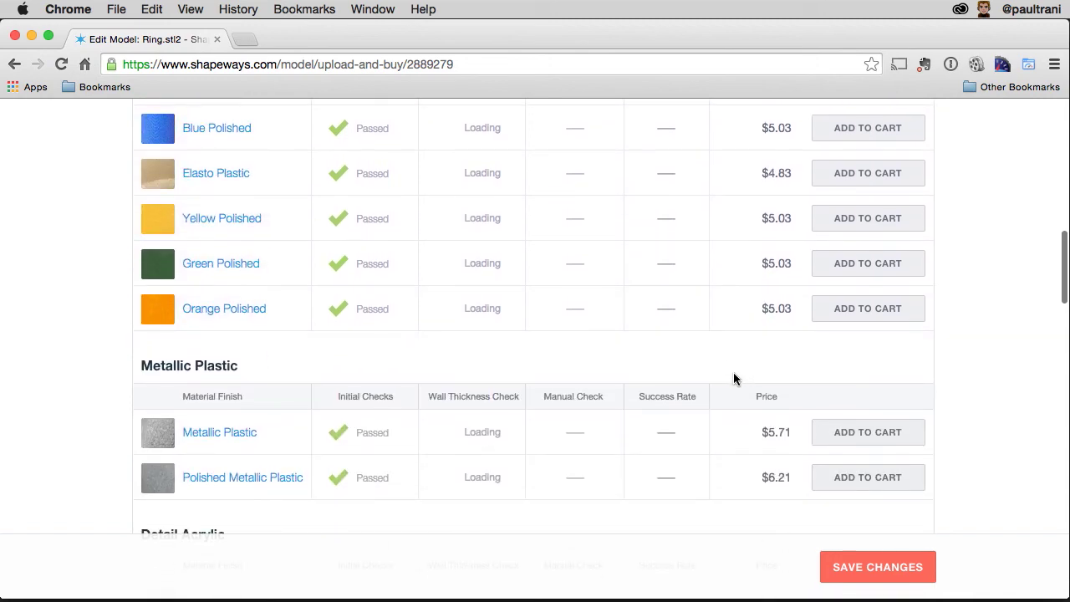
scroll(733, 373, "down", 10)
scroll(733, 373, "up", 1)
scroll(733, 372, "down", 2)
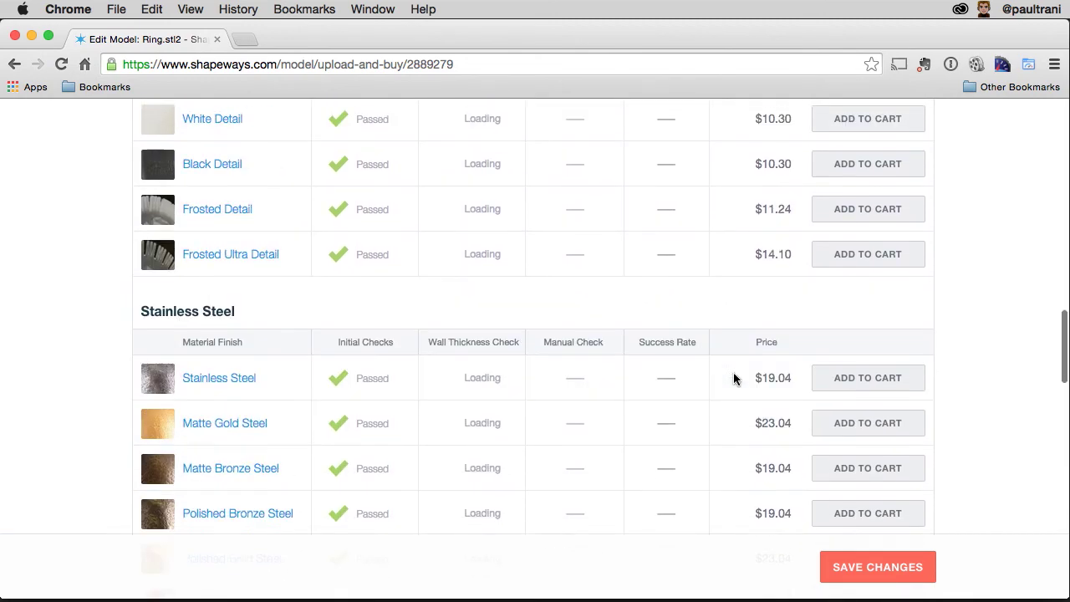
scroll(710, 385, "down", 5)
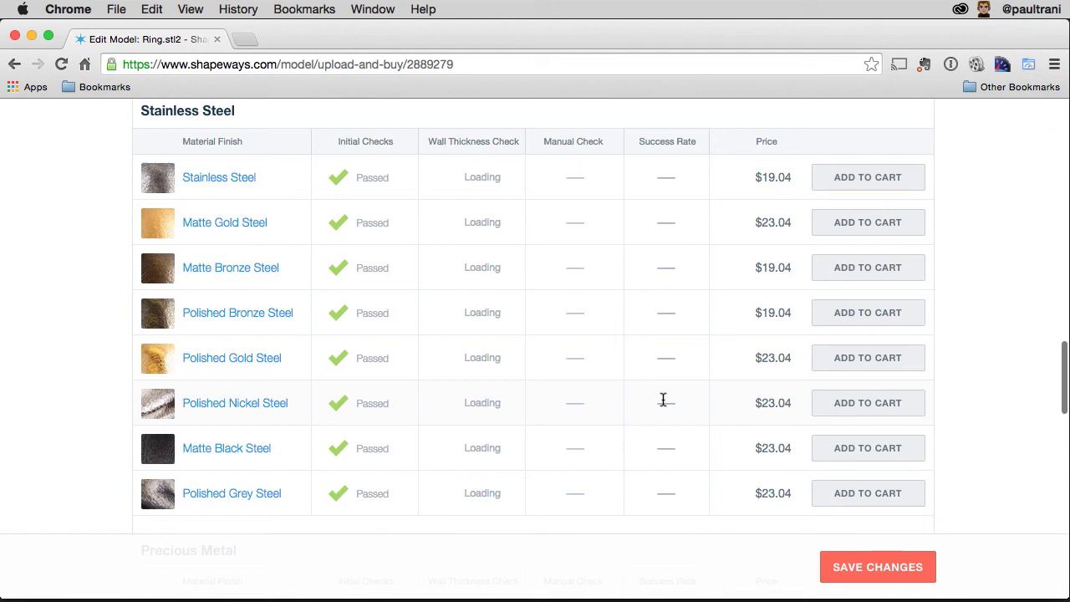
scroll(662, 399, "down", 13)
scroll(661, 399, "up", 2)
scroll(661, 399, "down", 13)
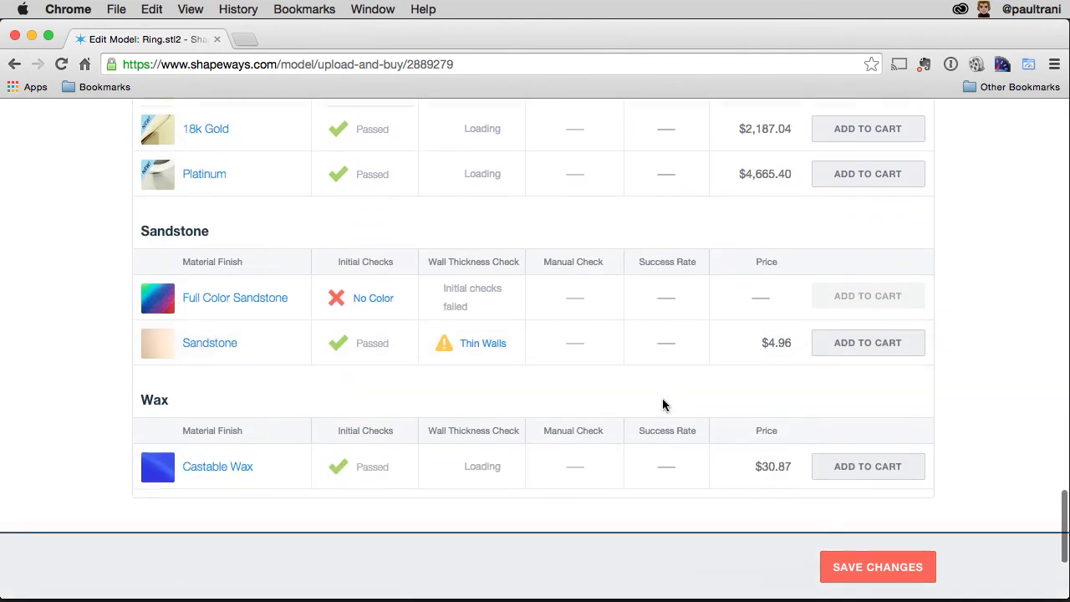
scroll(662, 401, "up", 15)
scroll(663, 401, "down", 3)
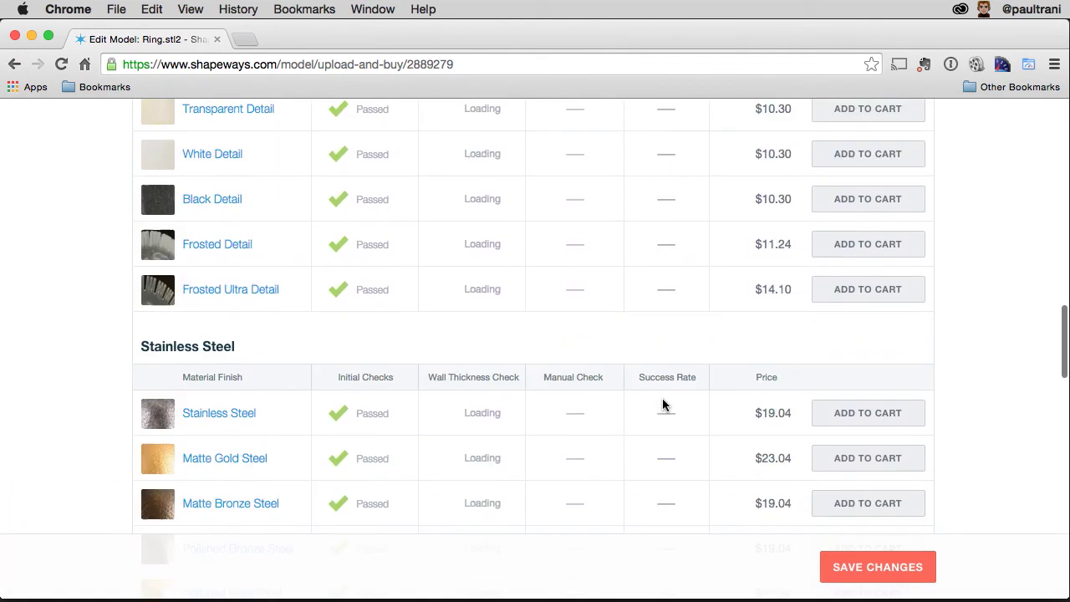
scroll(662, 405, "down", 6)
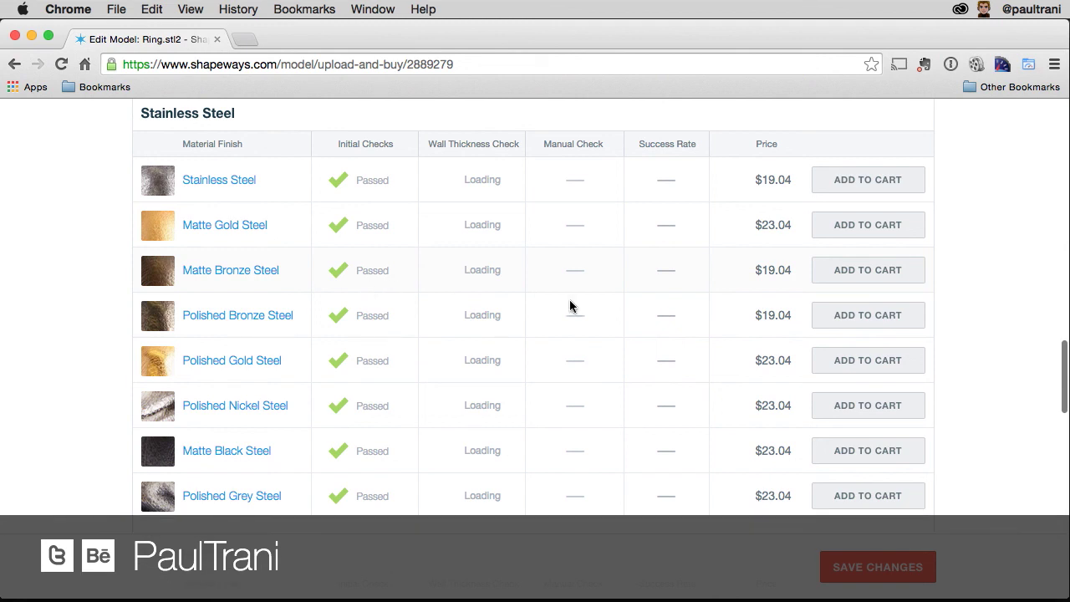